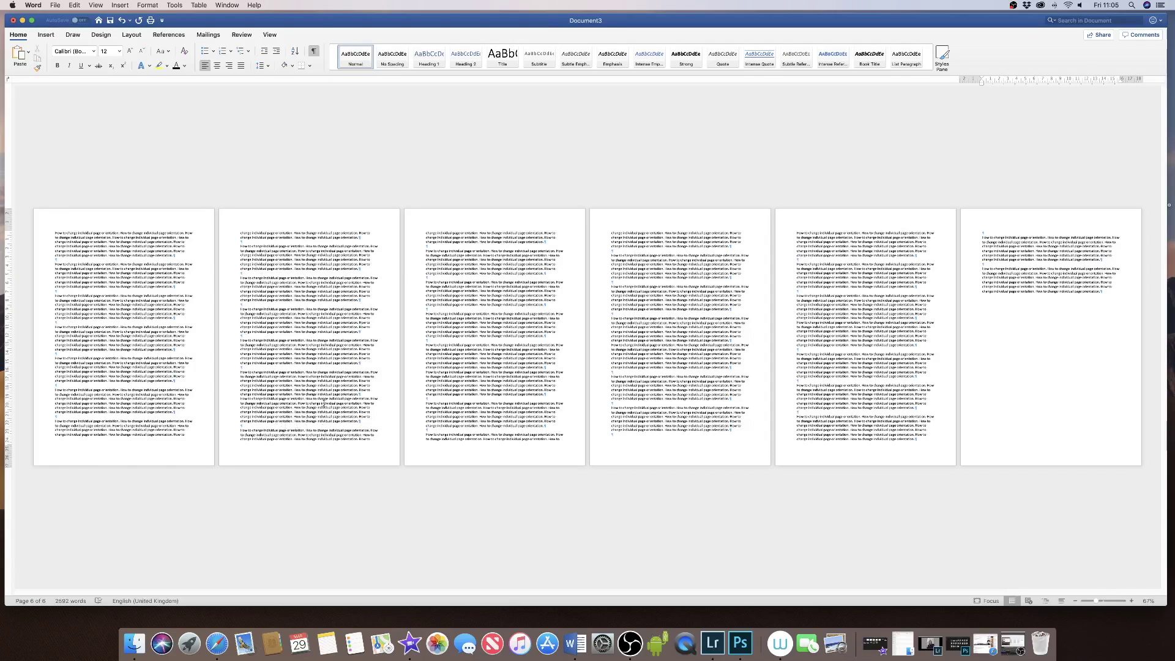
# Place the insertion point at the end of page 1's text.
pyautogui.click(188, 435)
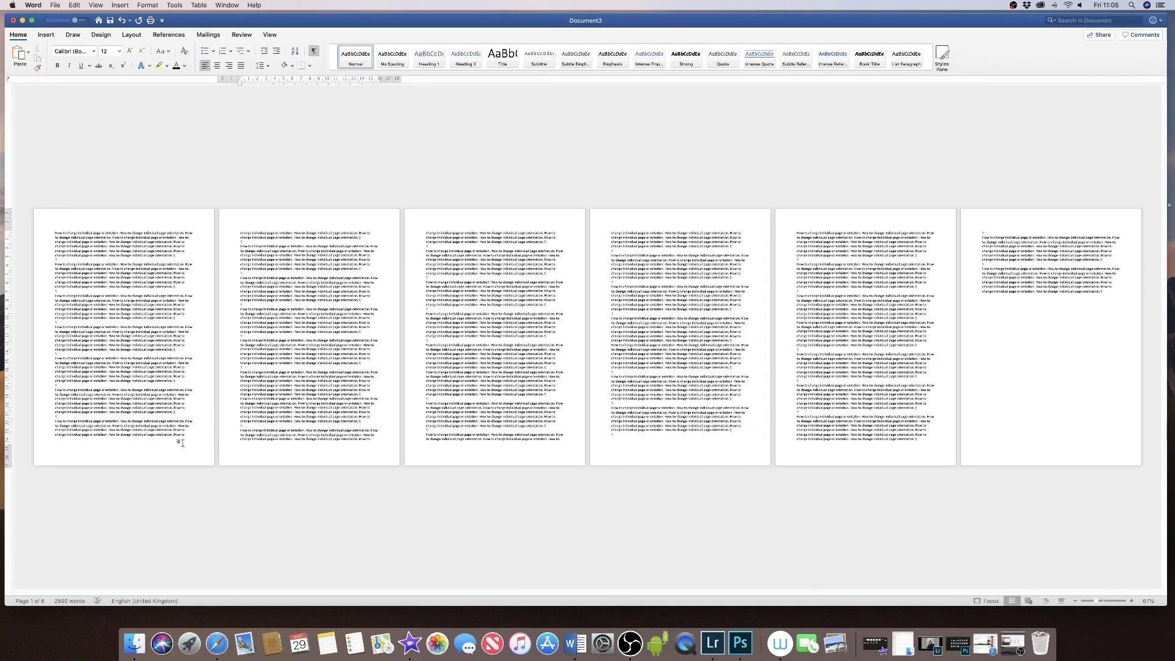
# Reach Page Setup through Format > Document to access paper size and orientation.
pyautogui.click(149, 8)
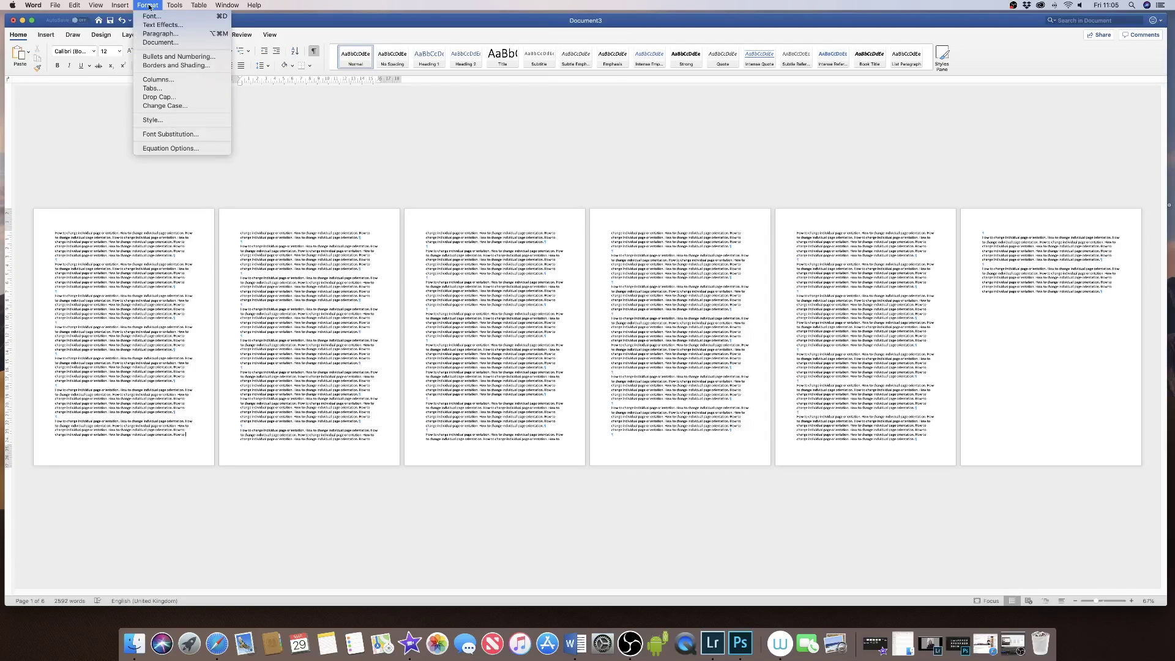
pyautogui.click(152, 46)
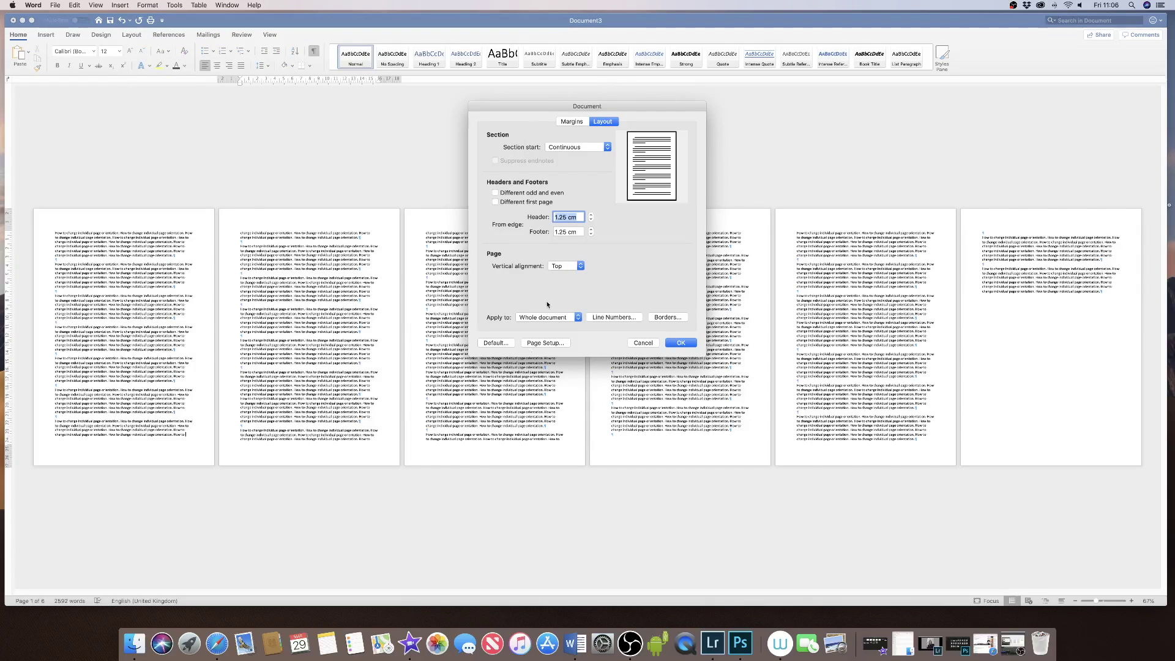
pyautogui.click(543, 343)
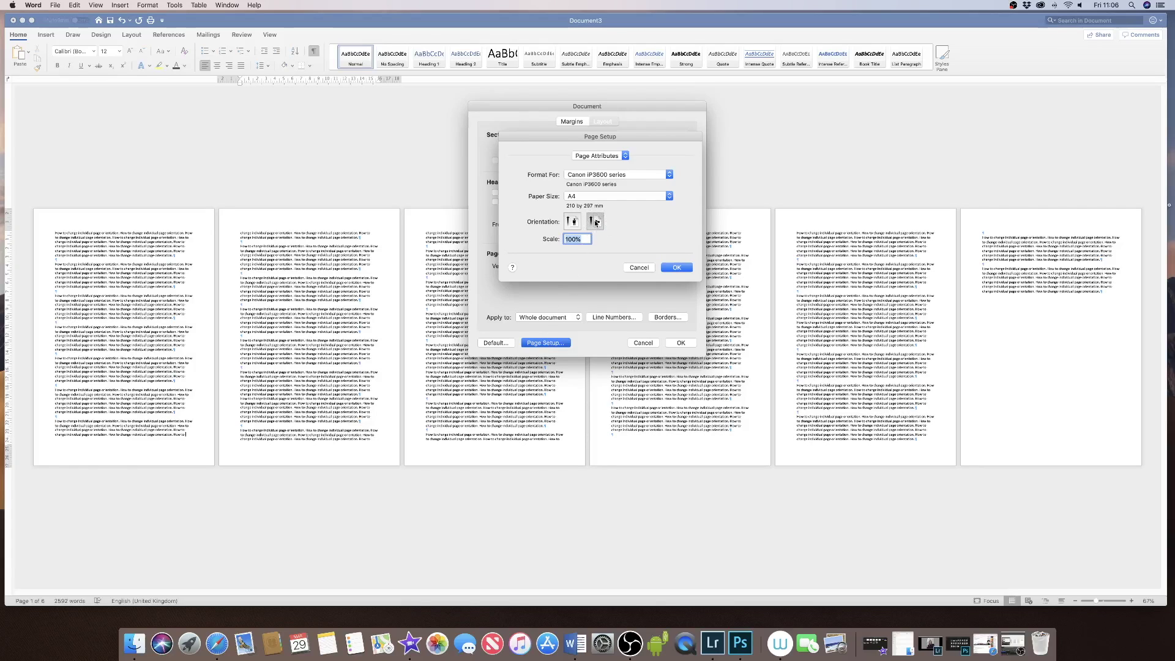
# Set Landscape orientation applied to 'This point forward', so pages after page 1 turn landscape.
pyautogui.click(595, 222)
pyautogui.click(675, 268)
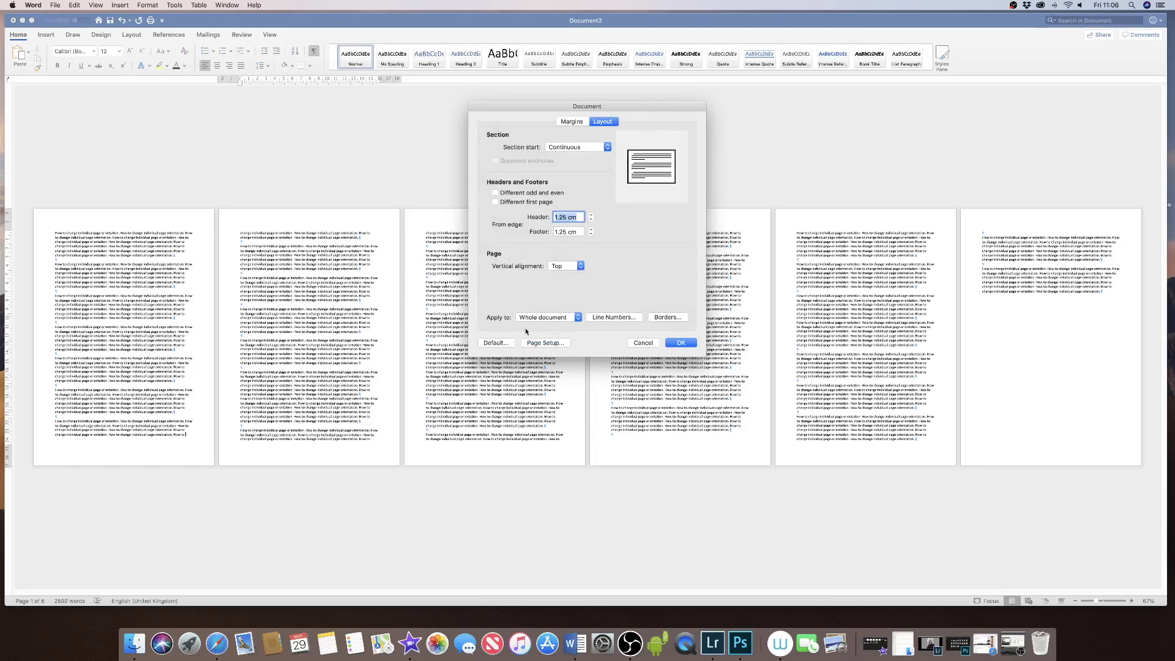
pyautogui.click(578, 318)
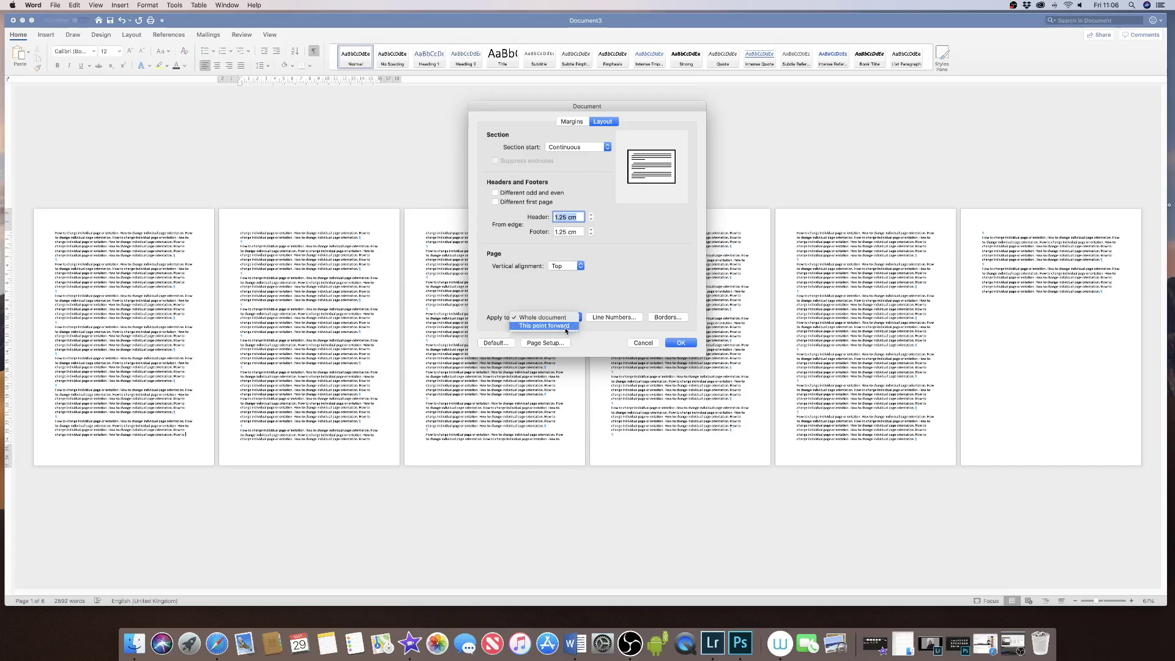
pyautogui.click(564, 327)
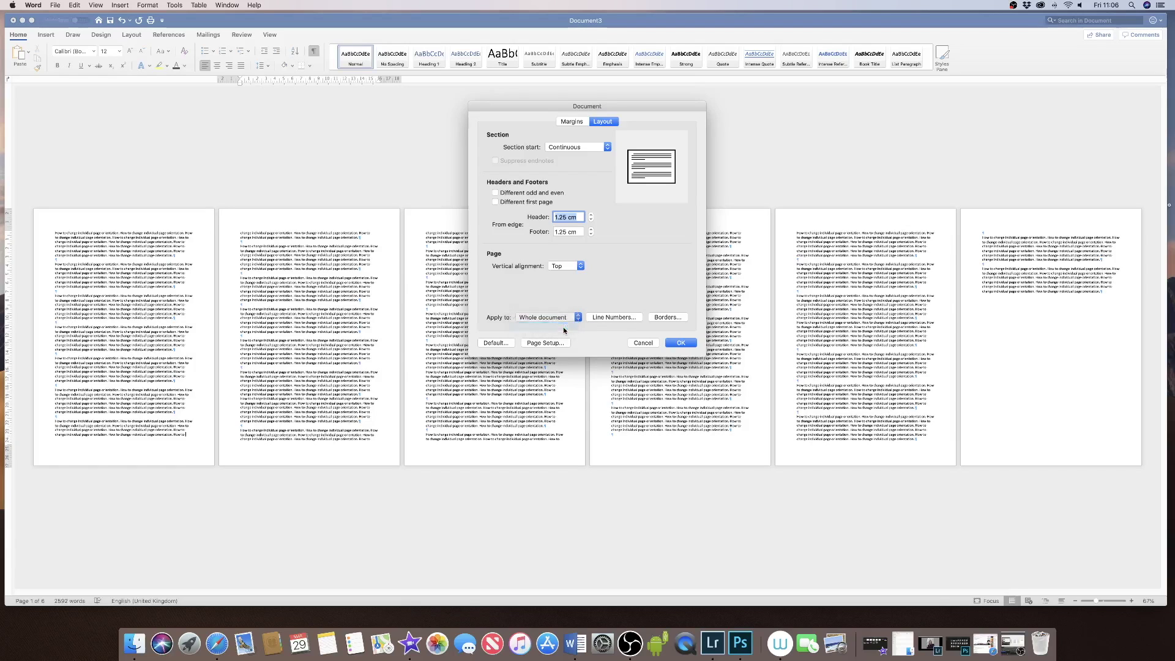
pyautogui.click(677, 345)
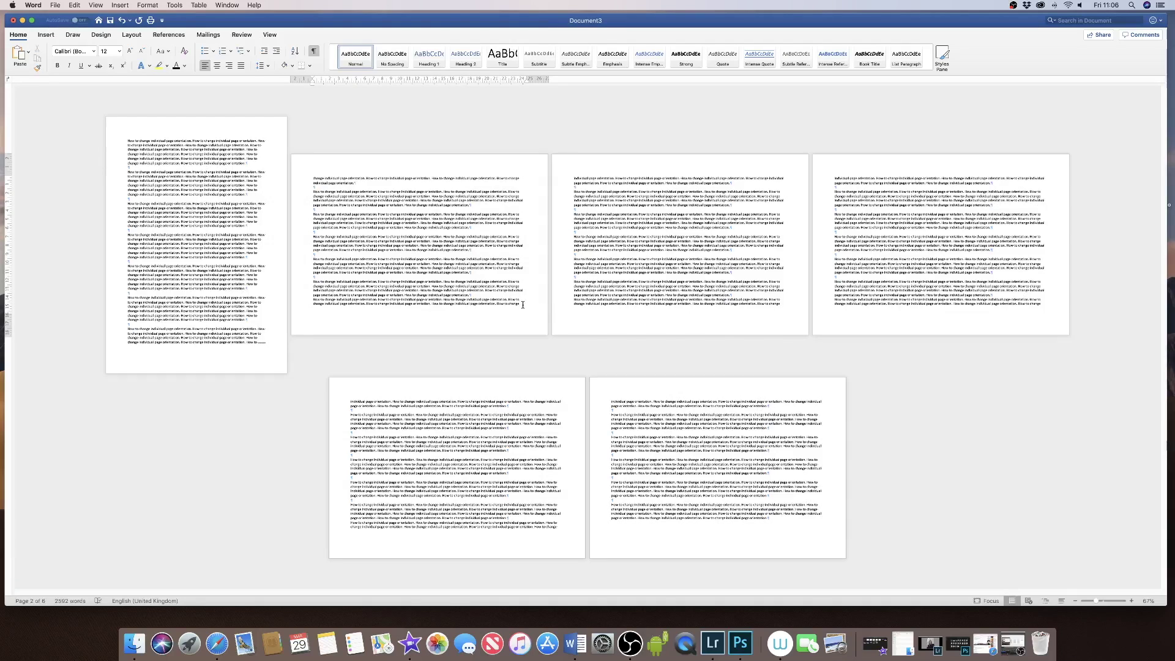
# Place the insertion point at the end of page 2, the first landscape page.
pyautogui.click(522, 303)
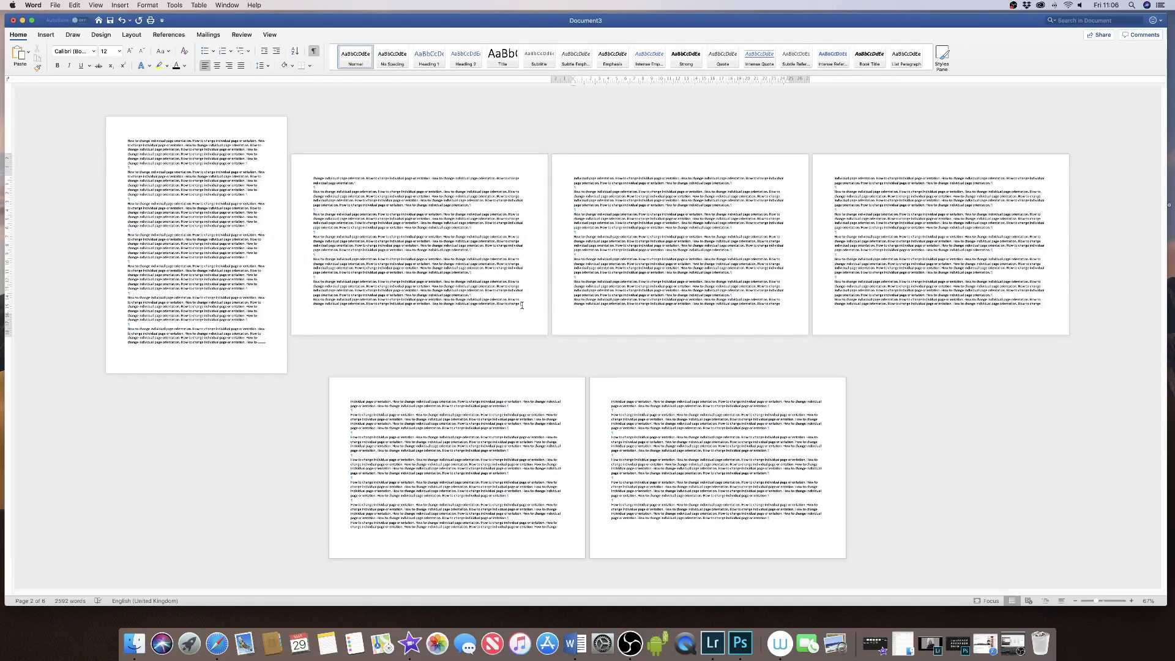
# Set Portrait orientation applied to 'This point forward', leaving only page 2 landscape.
pyautogui.click(148, 7)
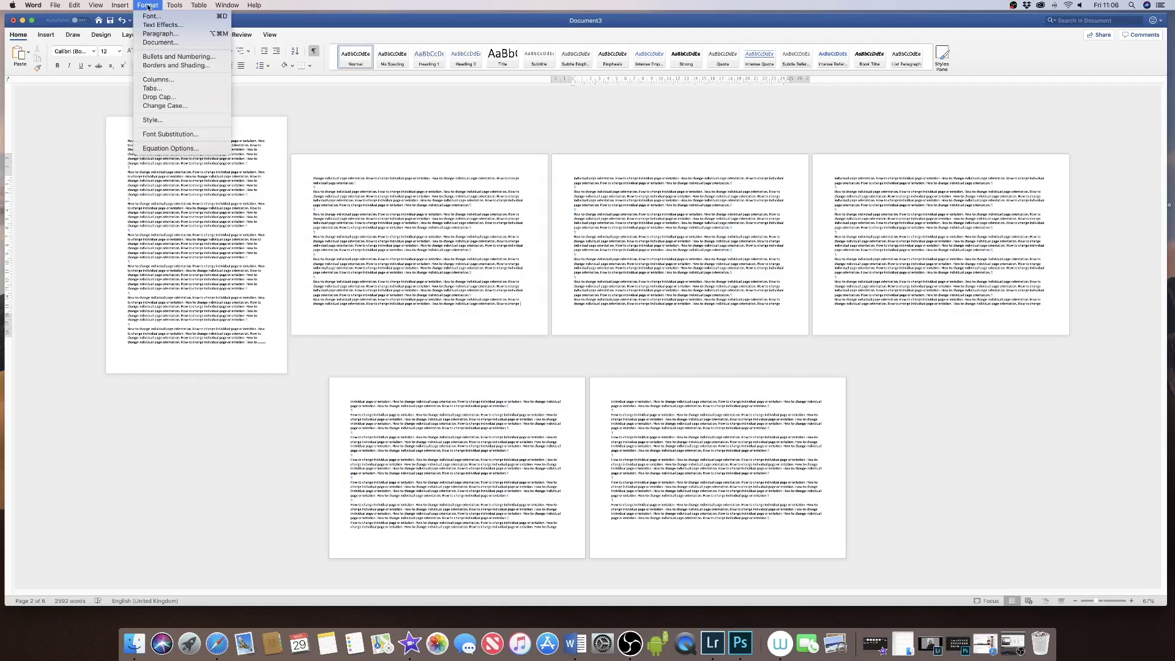
pyautogui.click(158, 43)
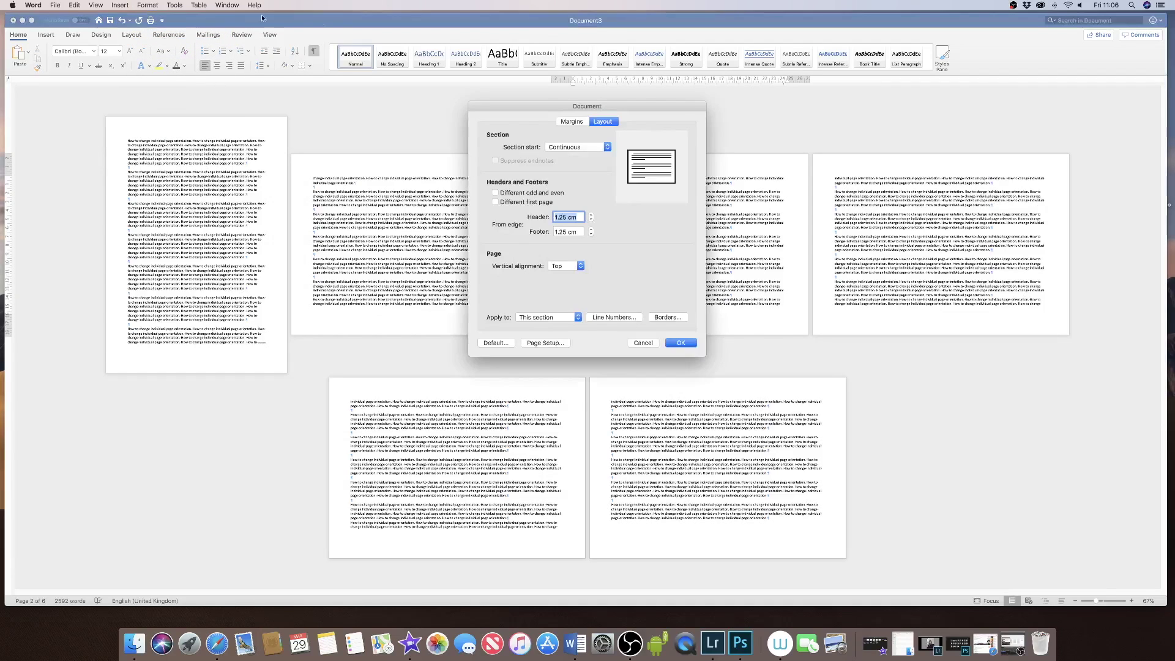
pyautogui.click(542, 343)
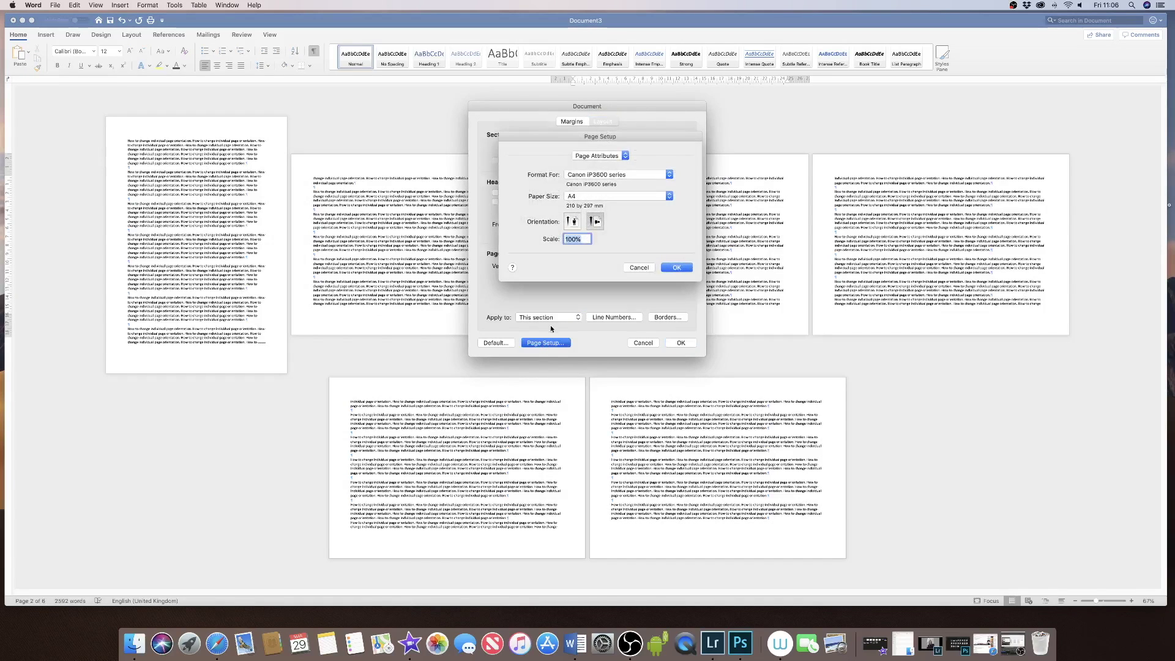
pyautogui.click(575, 224)
pyautogui.click(675, 270)
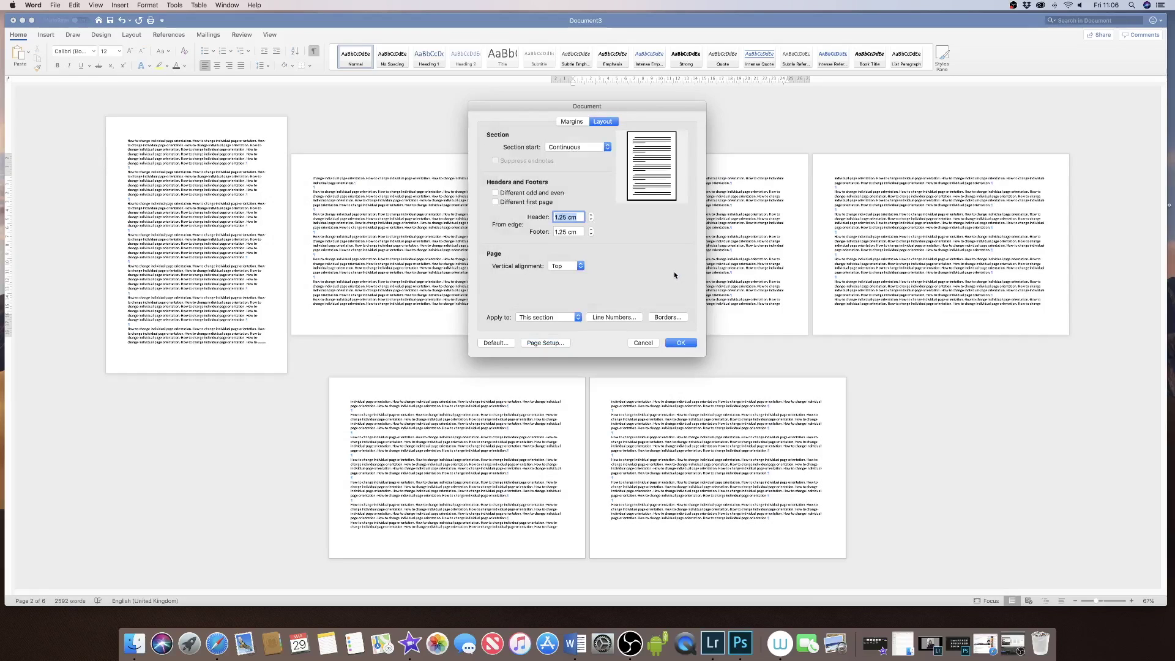
pyautogui.click(577, 317)
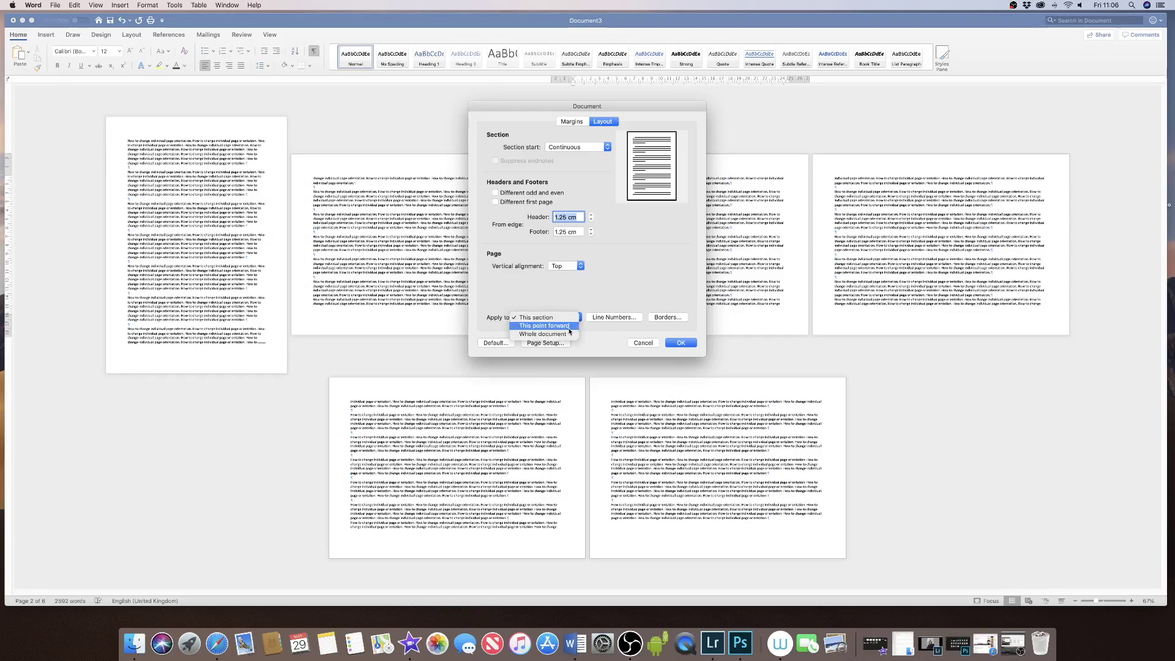
pyautogui.click(566, 329)
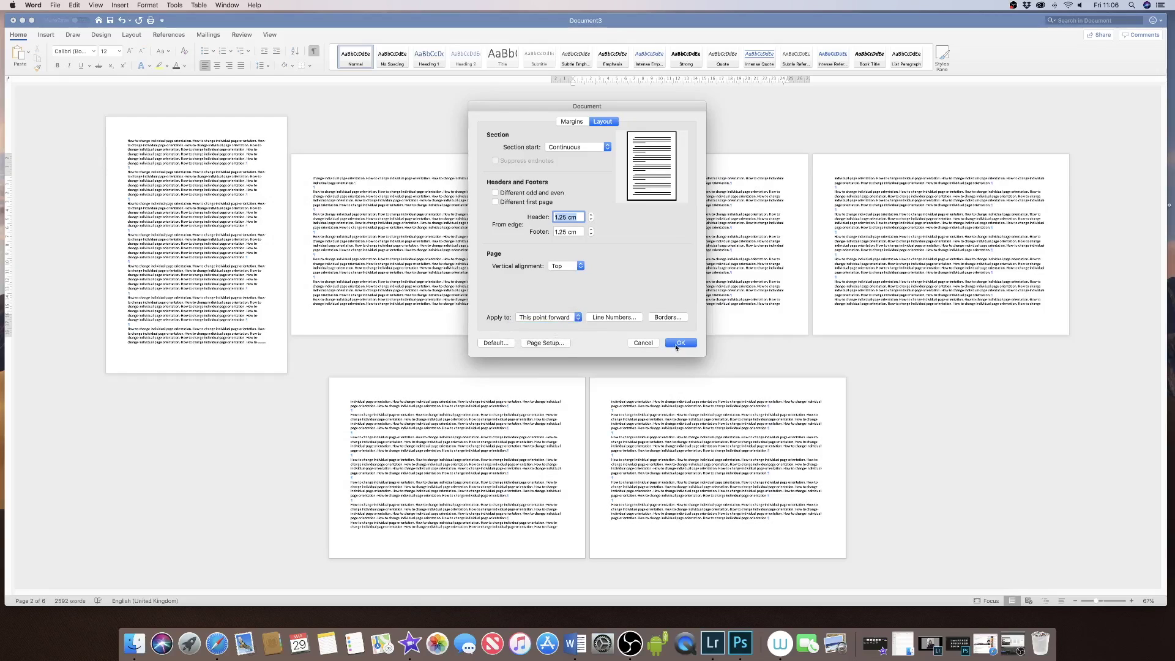
pyautogui.click(676, 344)
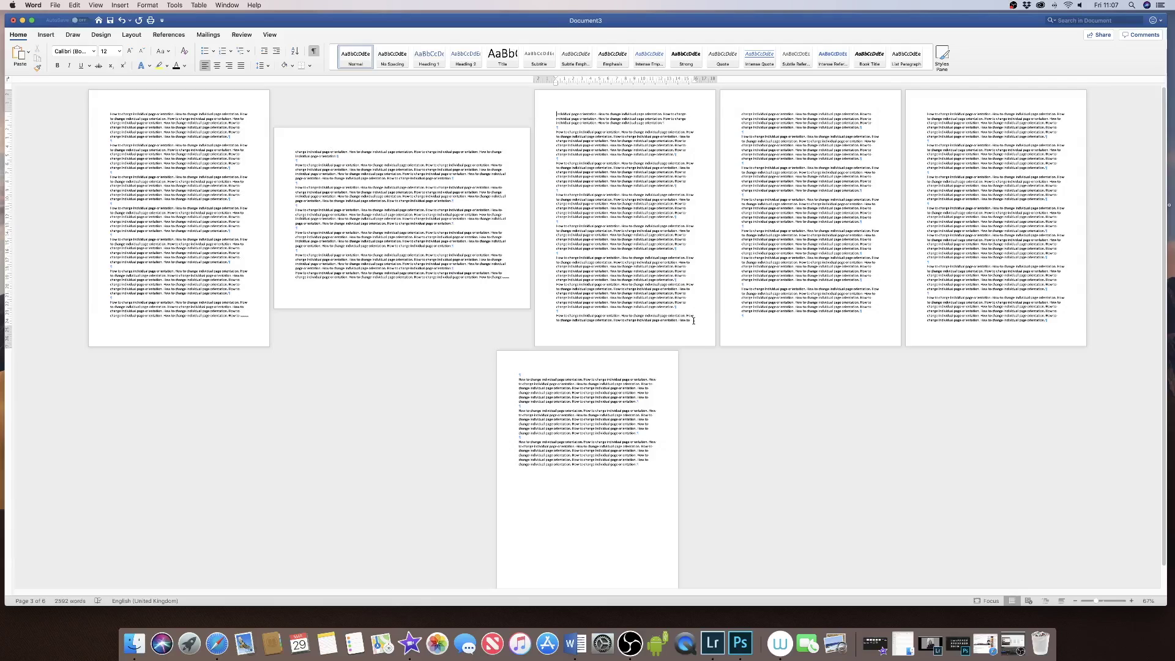
# Place the insertion point at the end of page 3's text.
pyautogui.click(695, 320)
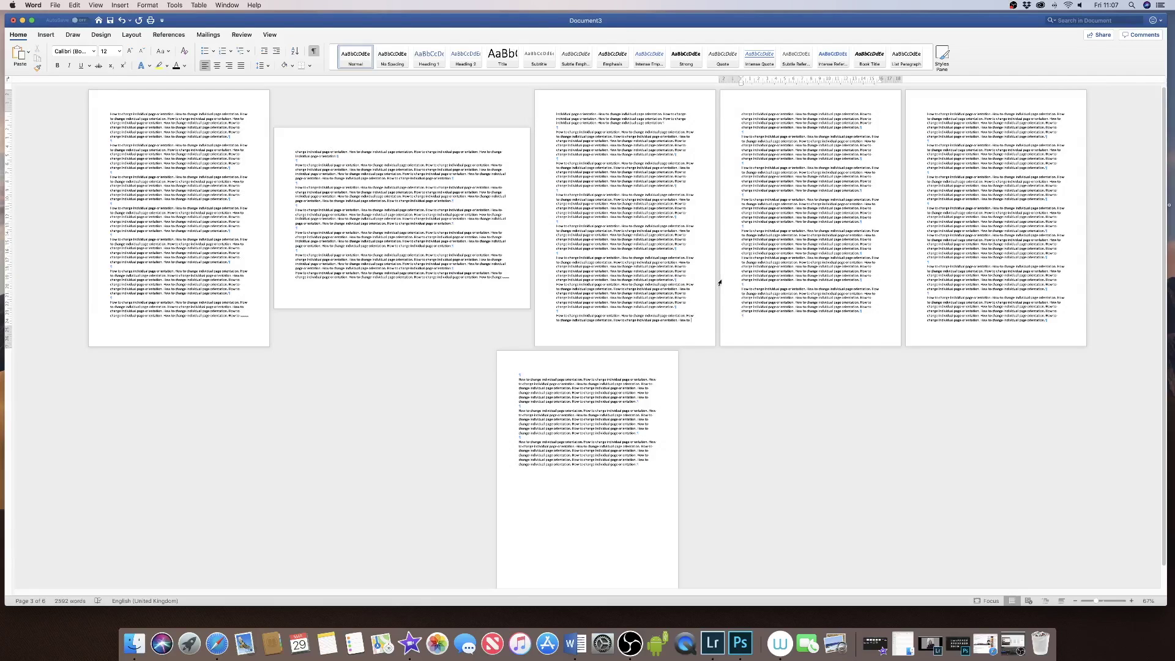
# Insert a page break after page 3's text and hide formatting marks again.
pyautogui.click(47, 36)
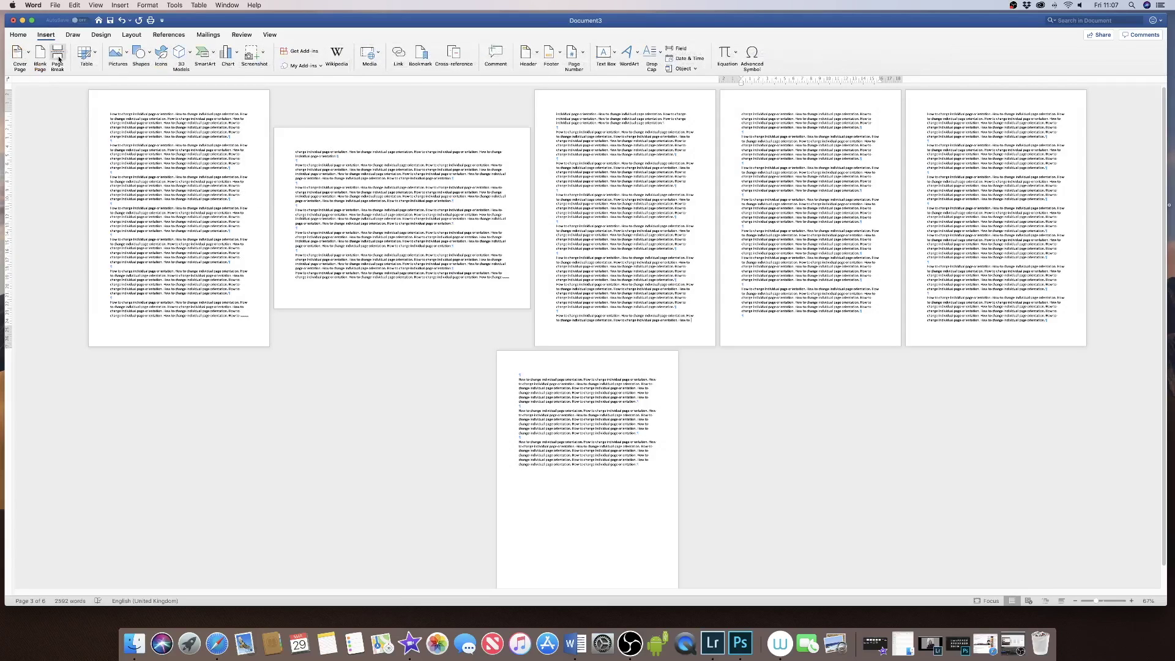
pyautogui.click(57, 57)
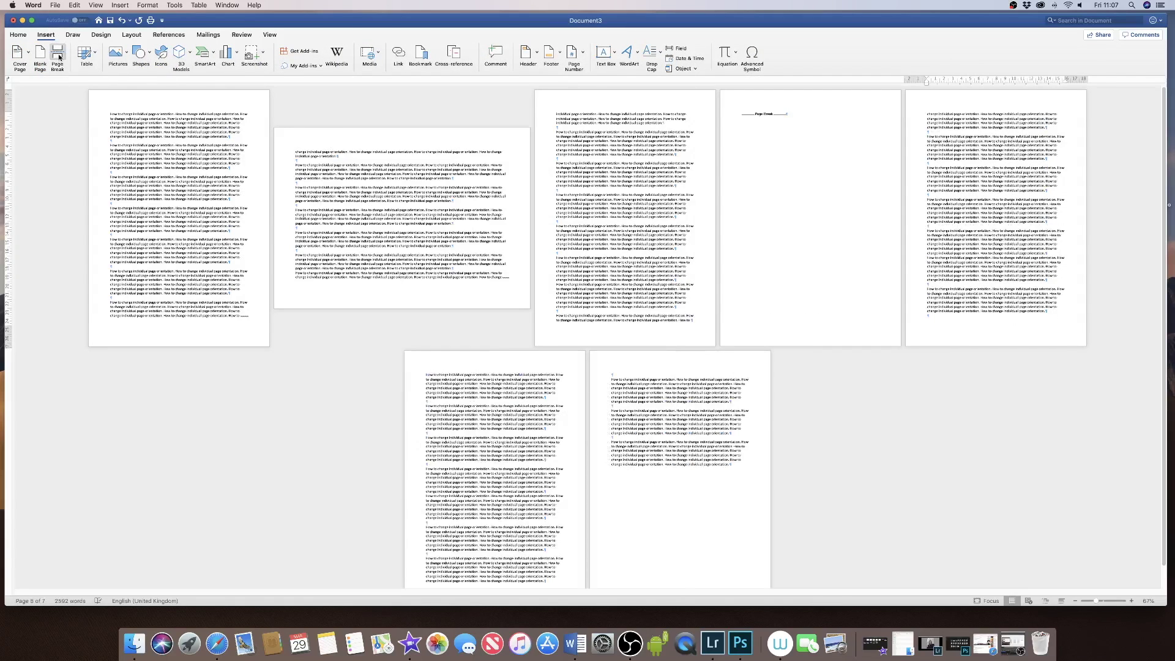
pyautogui.click(15, 35)
pyautogui.click(314, 52)
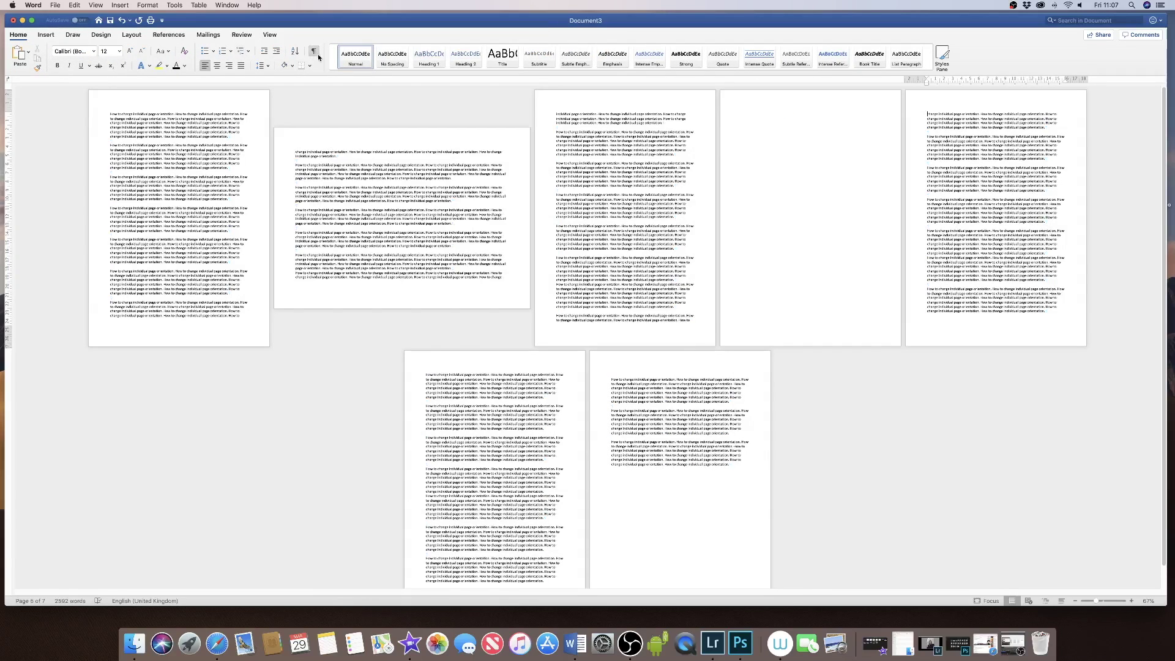
# Return the insertion point to the end of page 3 and head to the Format menu.
pyautogui.click(692, 319)
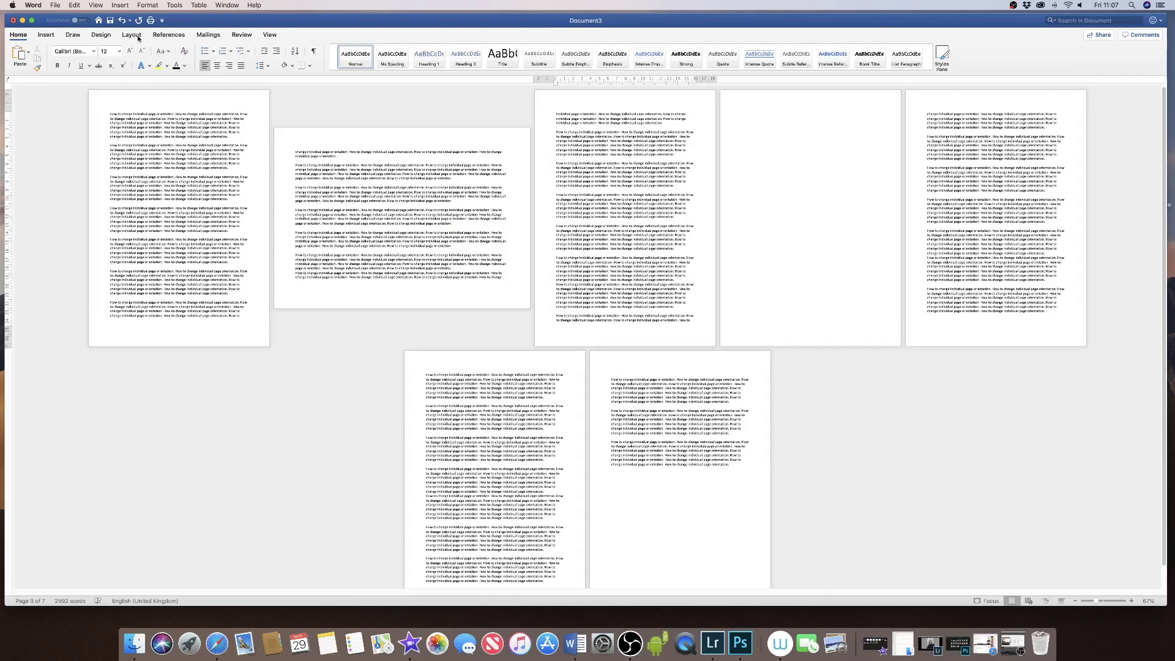
pyautogui.click(146, 6)
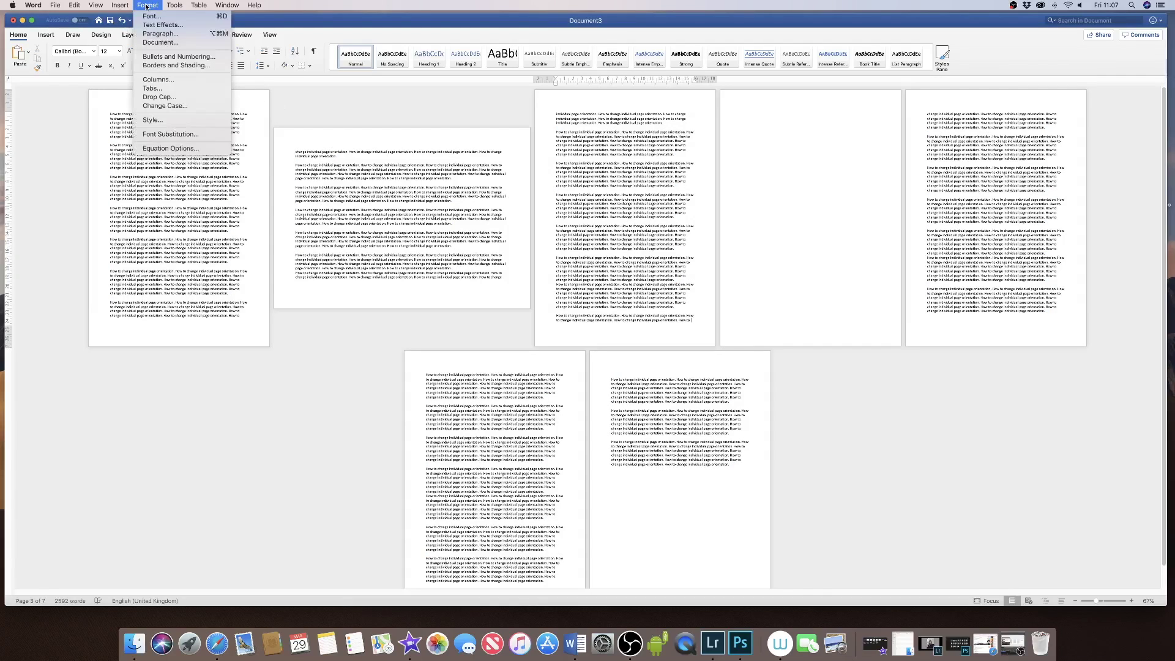
# Set Landscape orientation applied to 'This point forward', making the blank page 4 onward landscape.
pyautogui.click(156, 43)
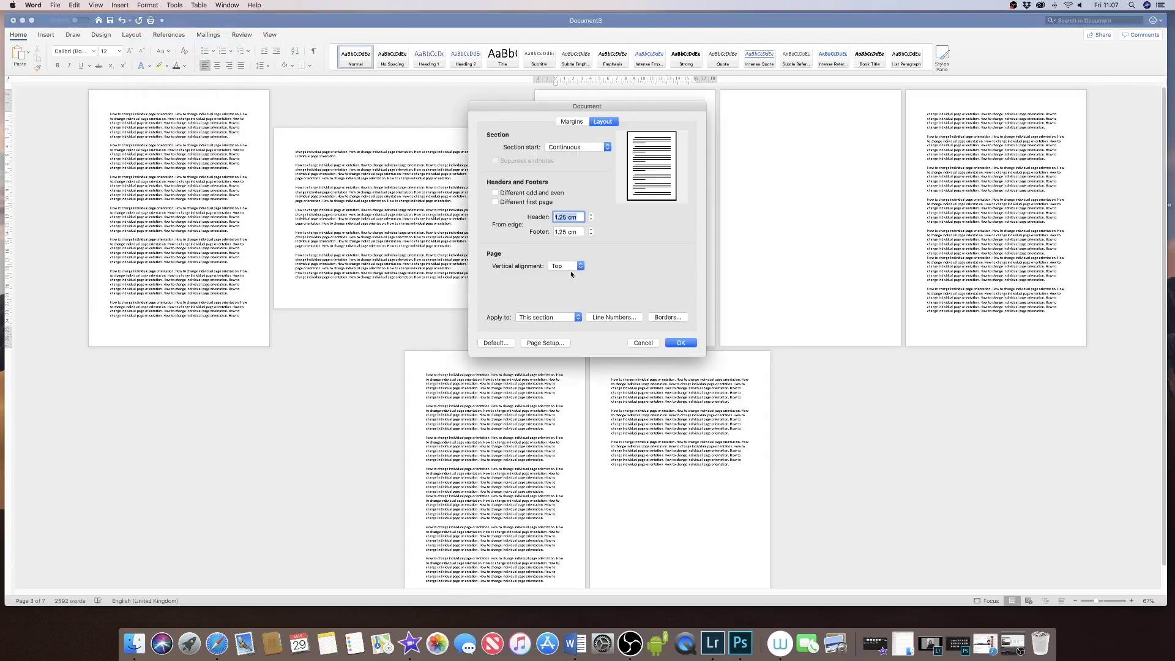
pyautogui.click(547, 344)
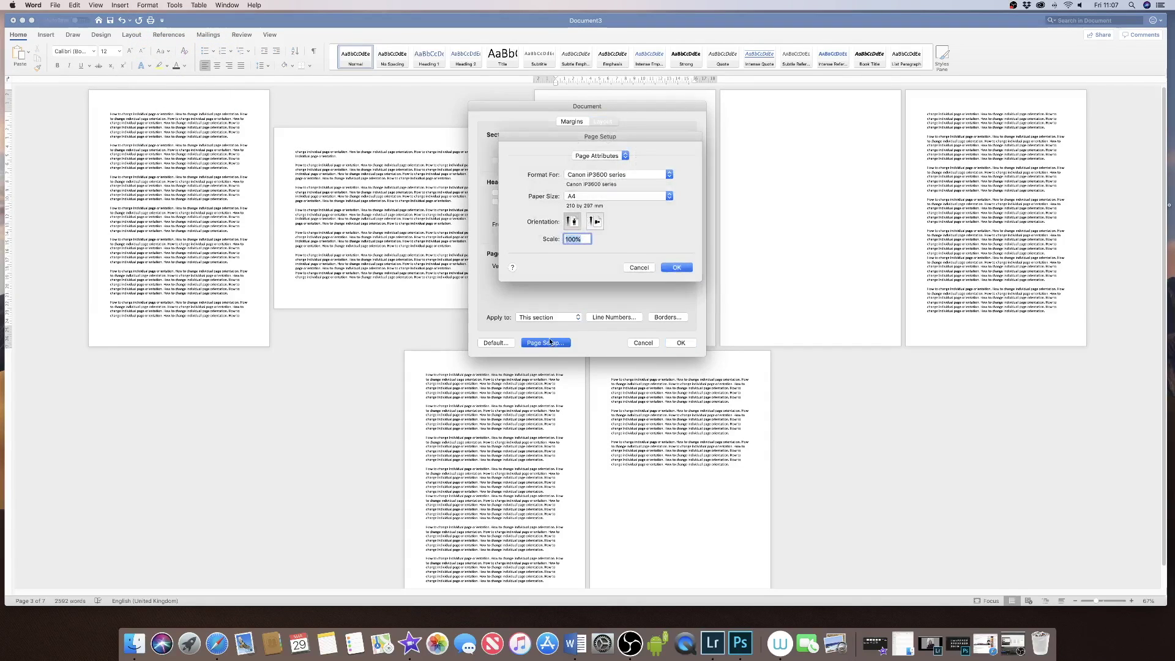
pyautogui.click(595, 221)
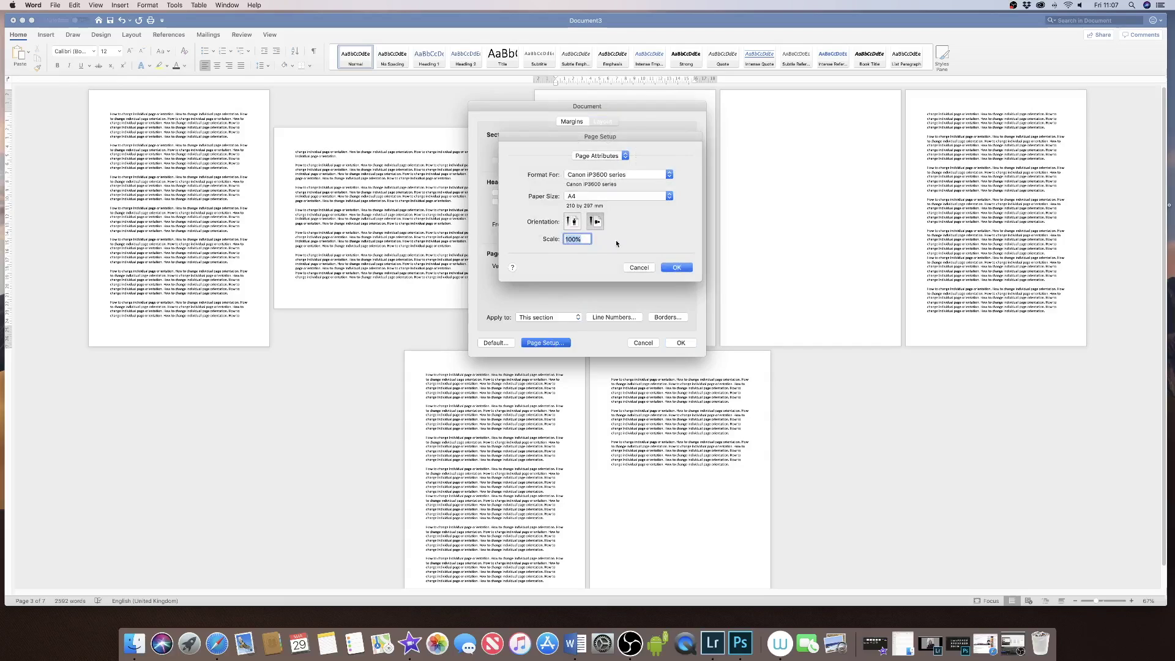
pyautogui.click(680, 267)
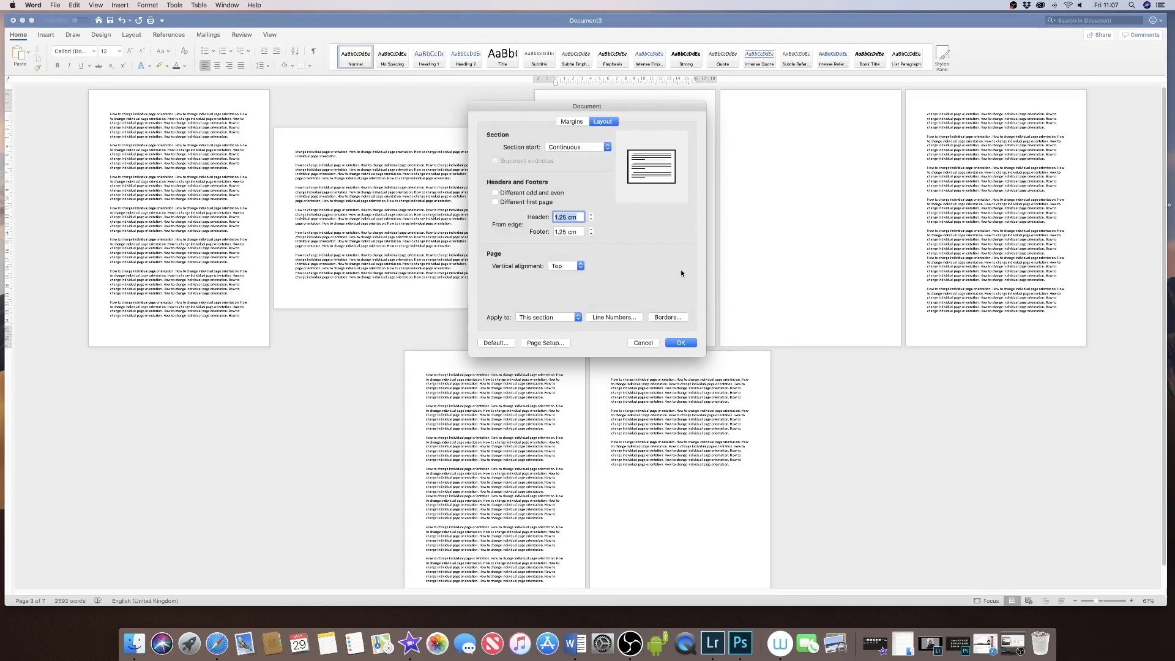
pyautogui.click(577, 318)
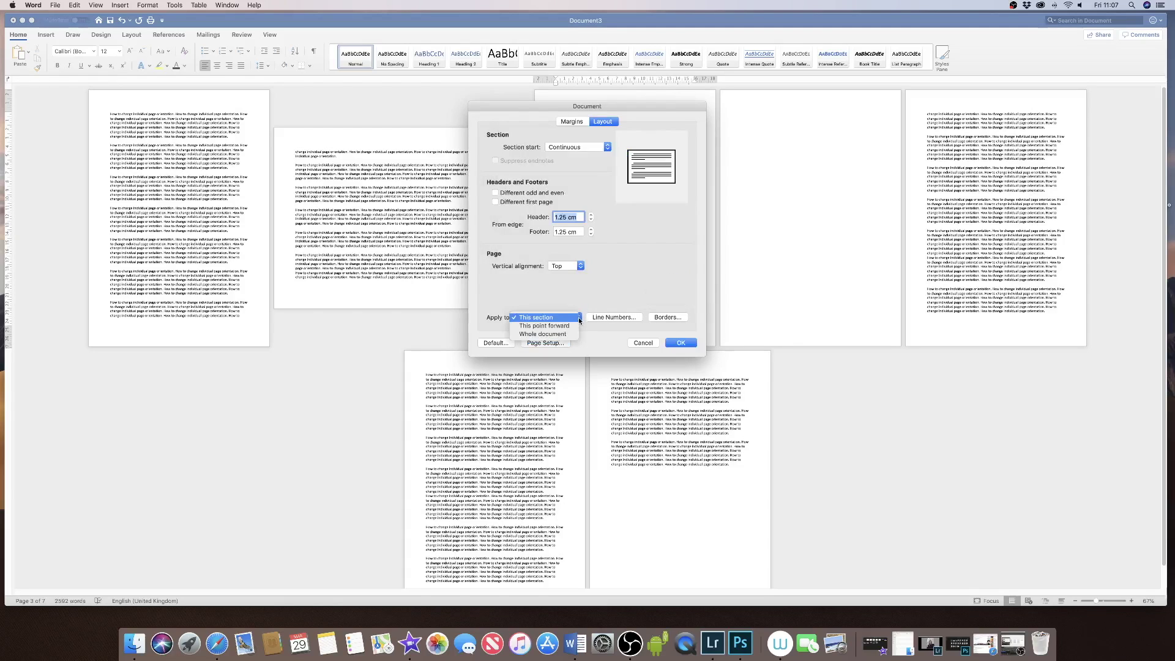
pyautogui.click(568, 326)
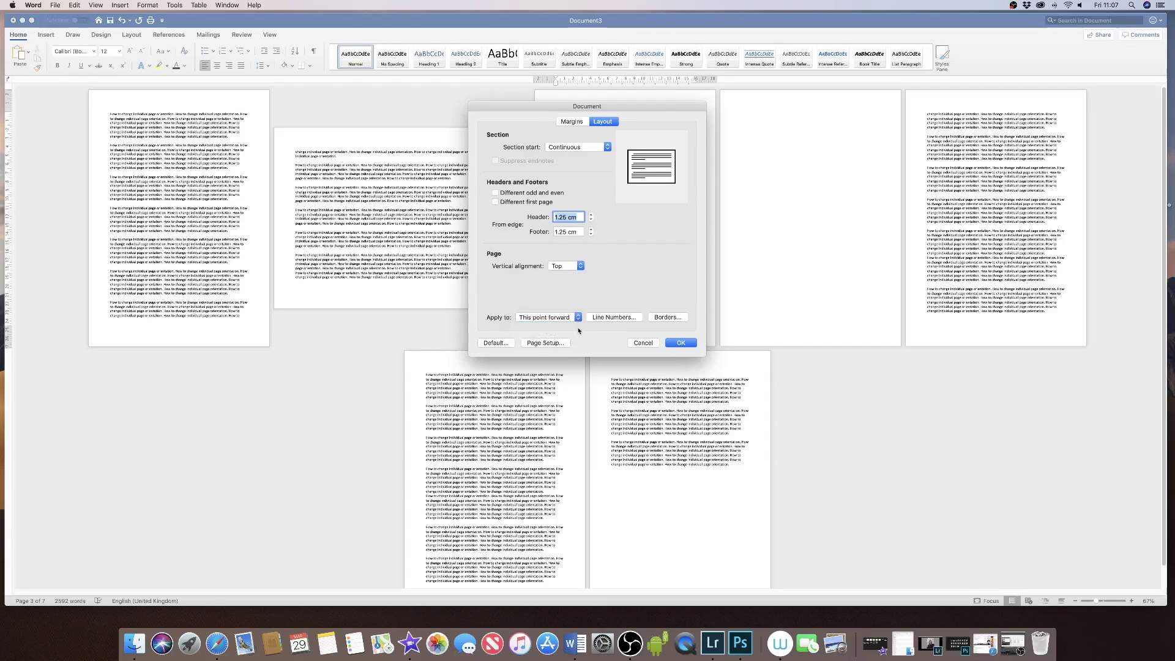
pyautogui.click(681, 344)
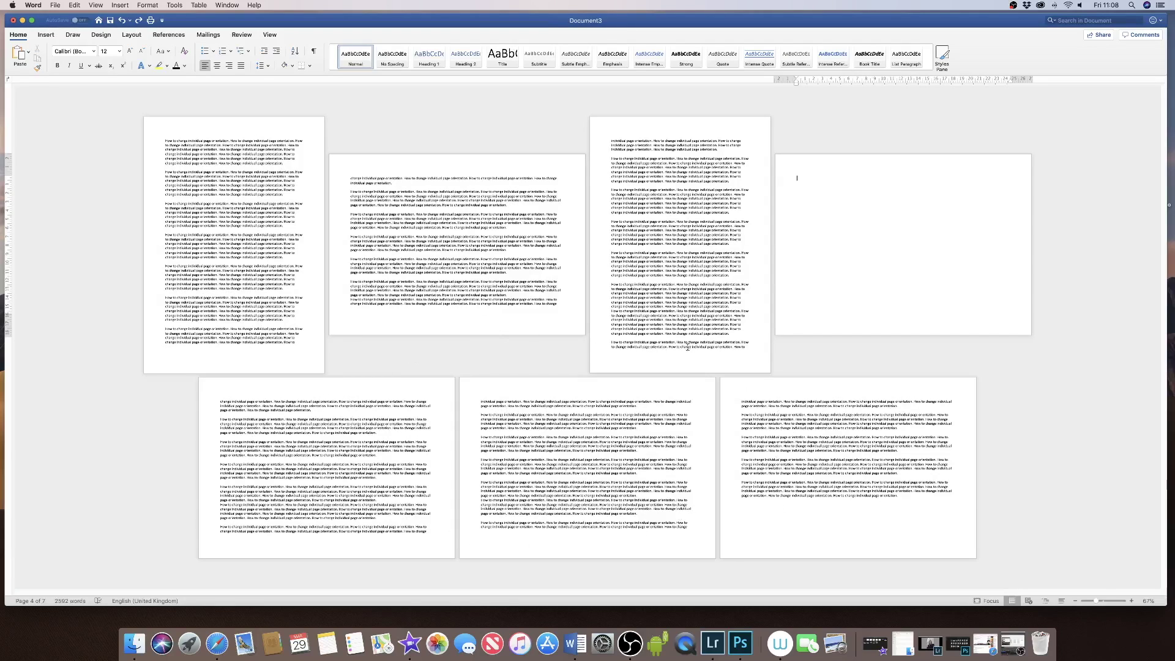
# Show formatting marks with Show/Hide ¶ so the page break on page 4 is visible.
pyautogui.click(314, 52)
# Set Portrait orientation applied to 'This point forward', returning pages after page 4 to portrait.
pyautogui.click(148, 4)
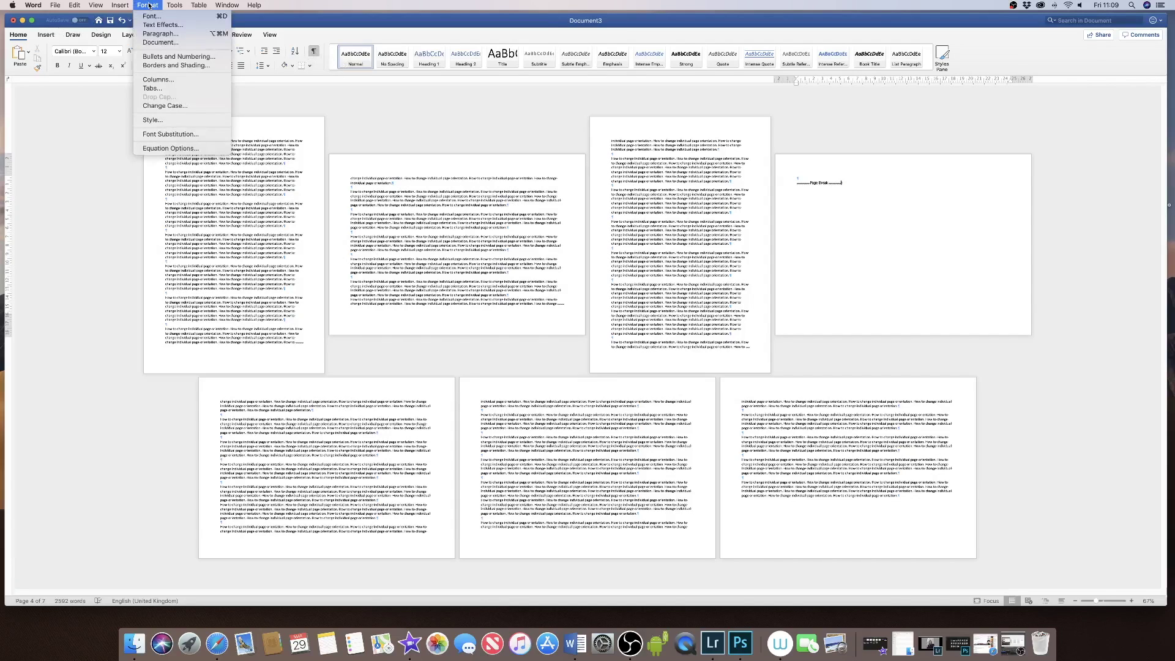
pyautogui.click(163, 45)
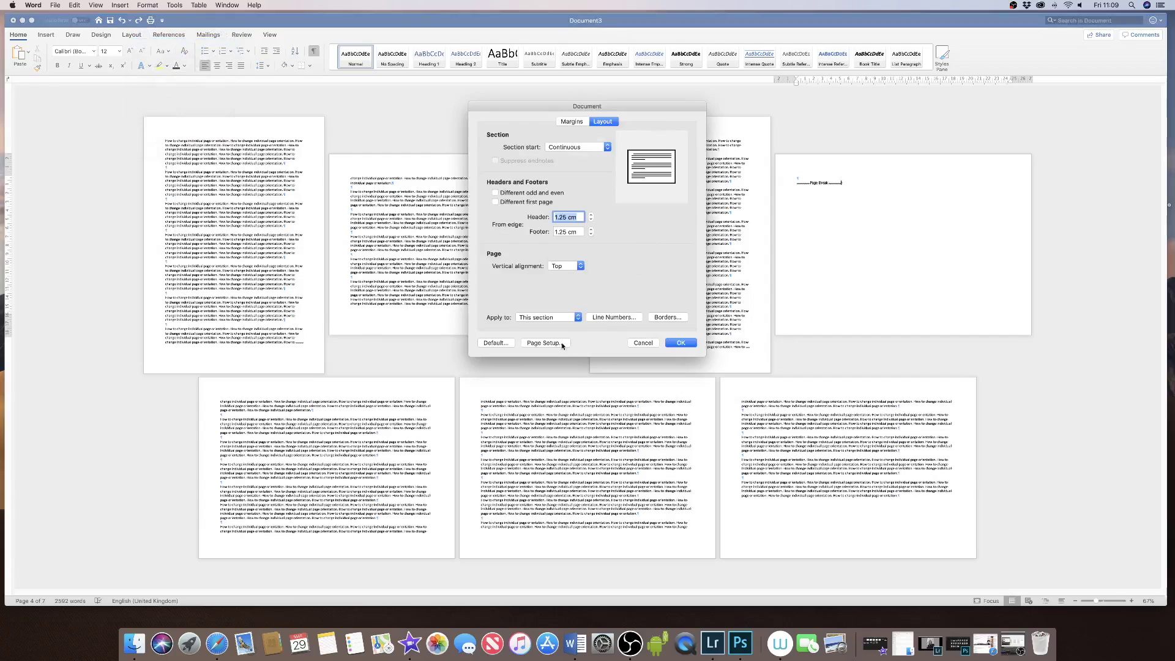
pyautogui.click(544, 343)
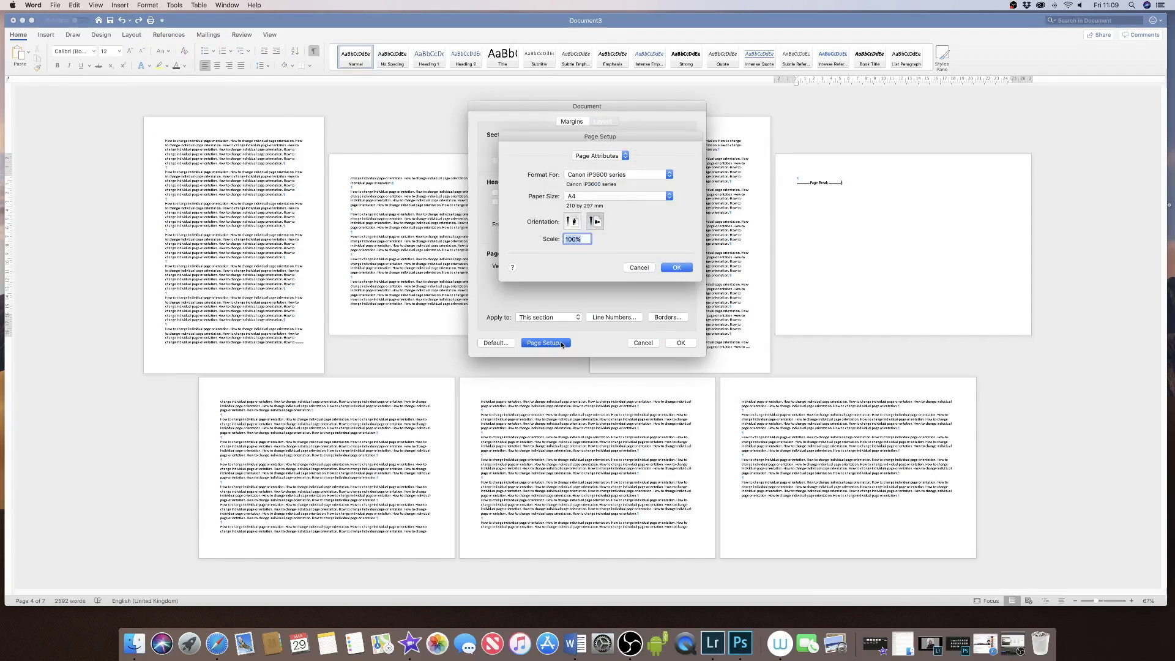
pyautogui.click(571, 222)
pyautogui.click(671, 268)
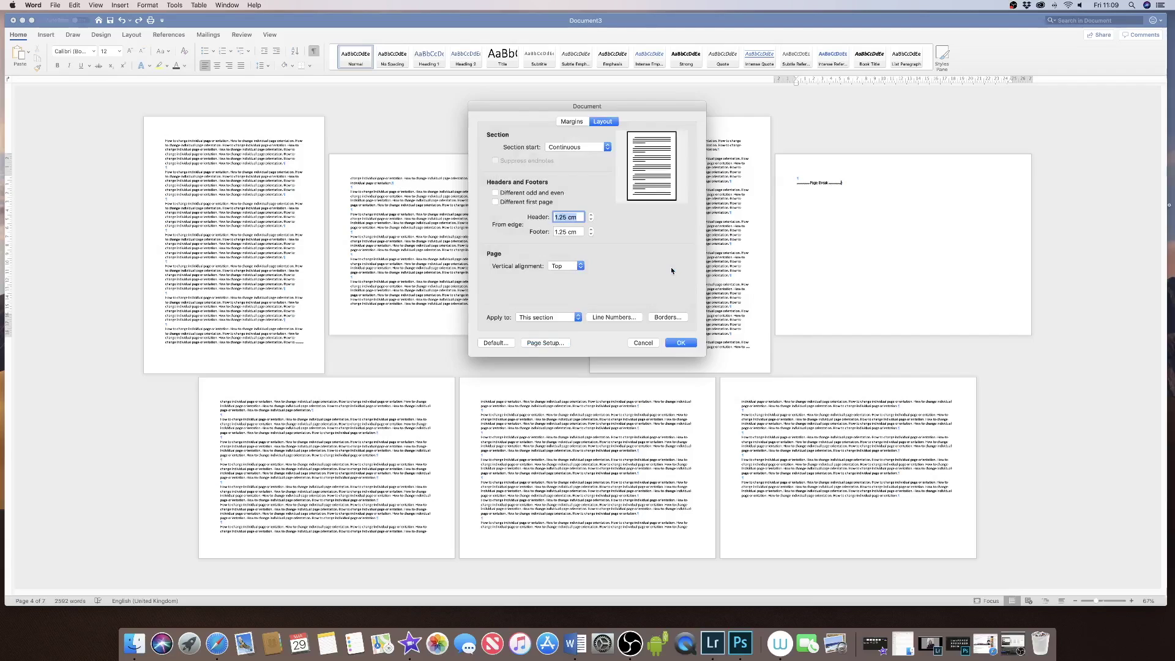
pyautogui.click(577, 319)
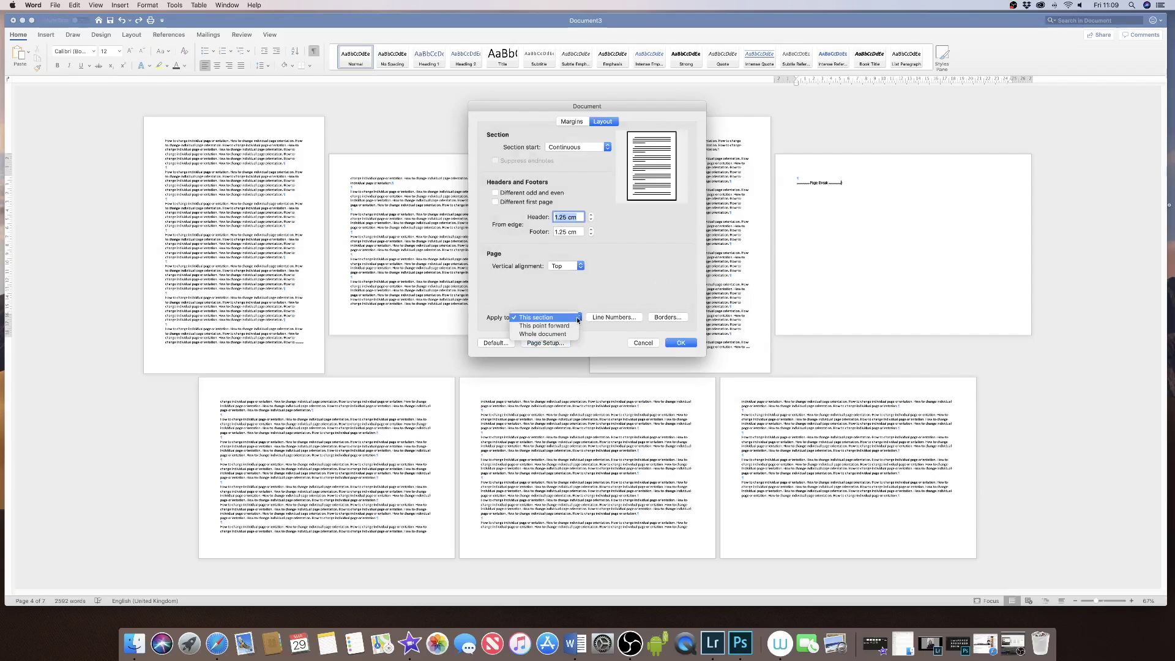
pyautogui.click(567, 329)
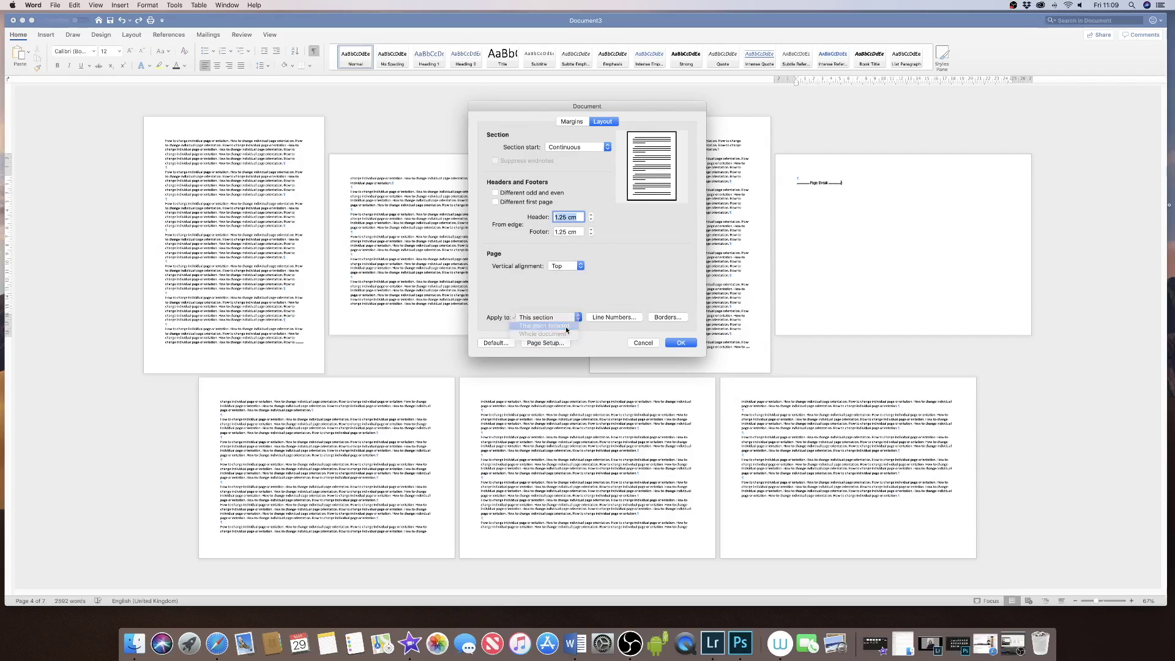
pyautogui.click(688, 343)
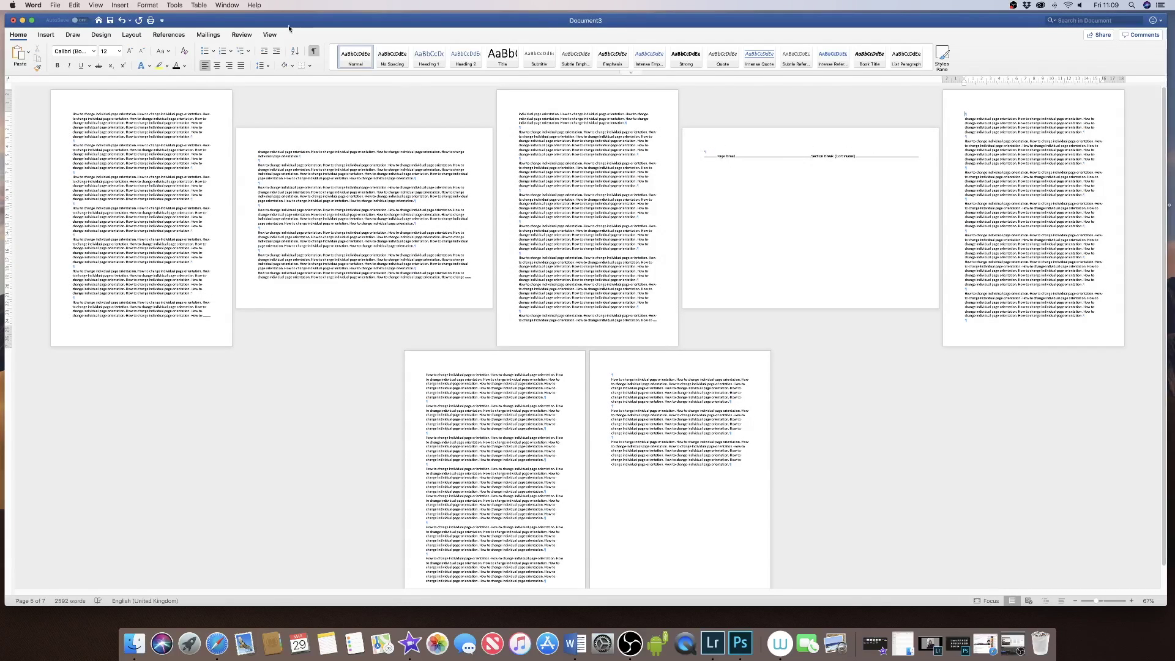
# Turn off formatting marks and set the insertion point at the top of the blank landscape page.
pyautogui.click(313, 52)
pyautogui.click(787, 167)
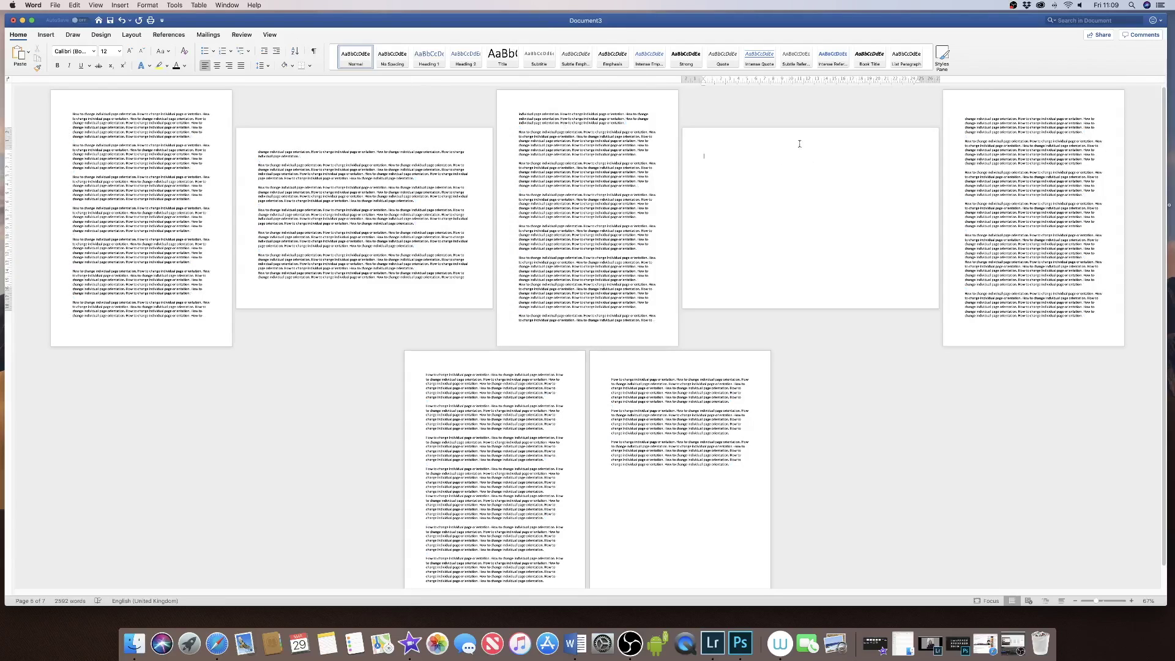
# Insert an 8-by-8 table on the blank landscape page, then show formatting marks again.
pyautogui.click(48, 36)
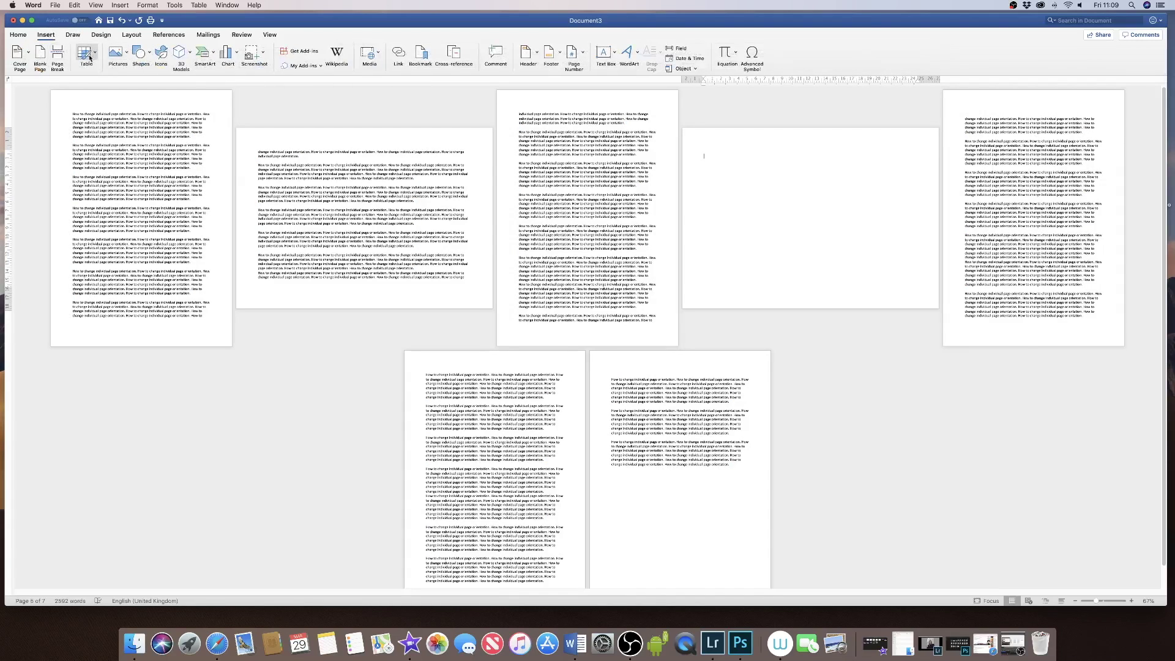
pyautogui.click(90, 59)
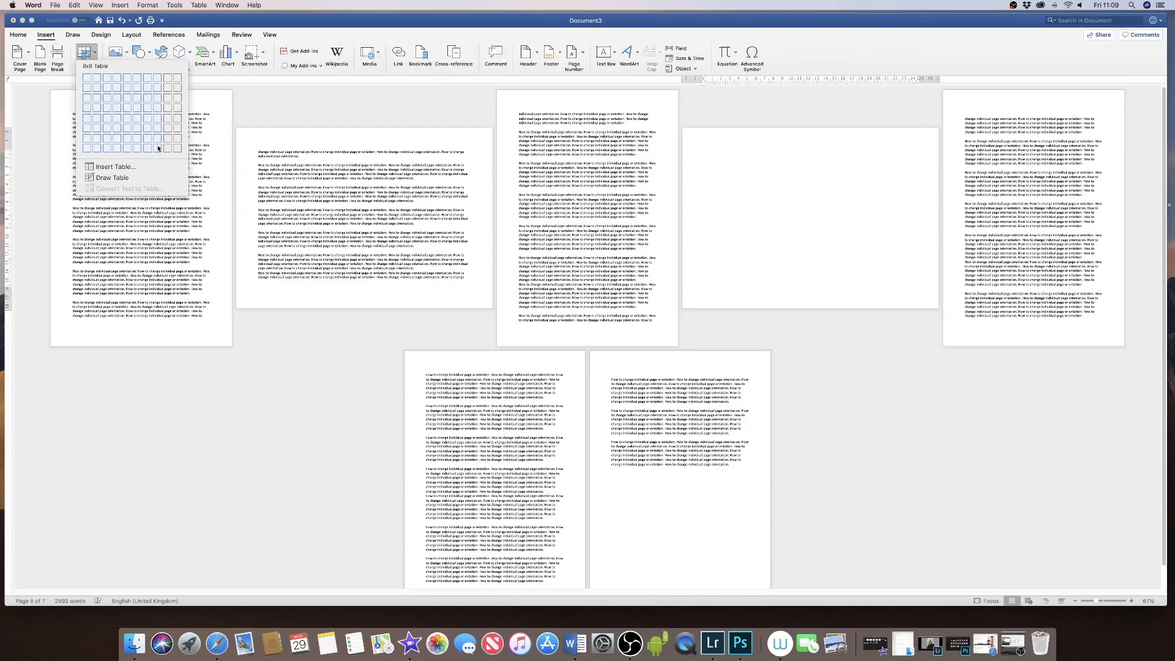
pyautogui.click(200, 146)
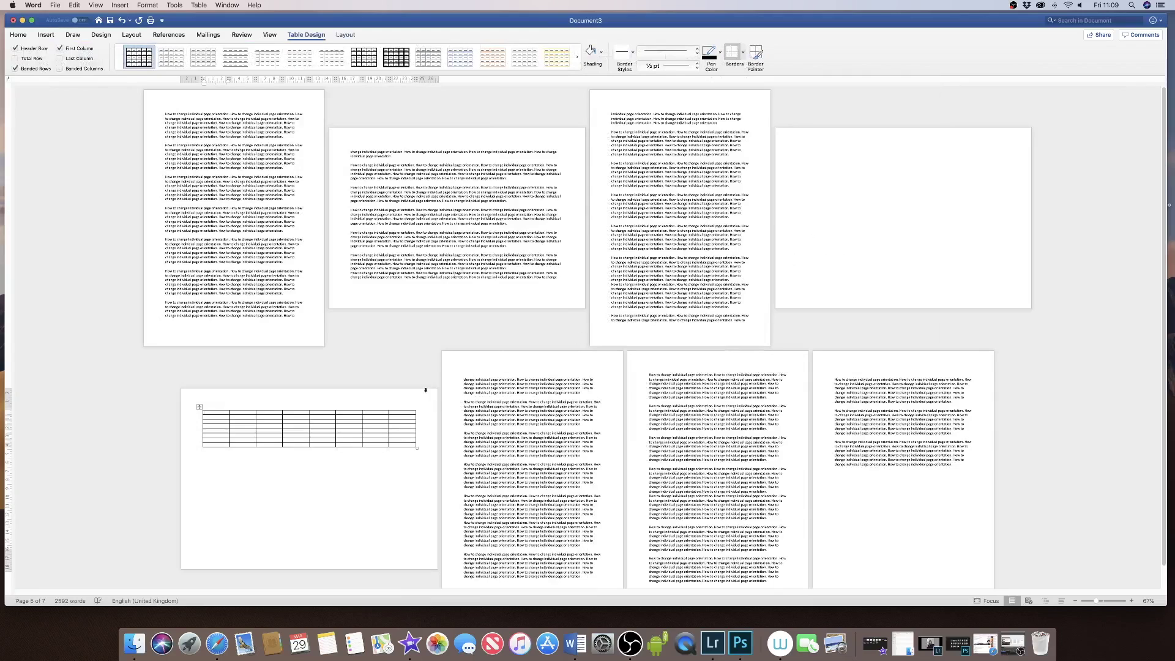
pyautogui.click(797, 151)
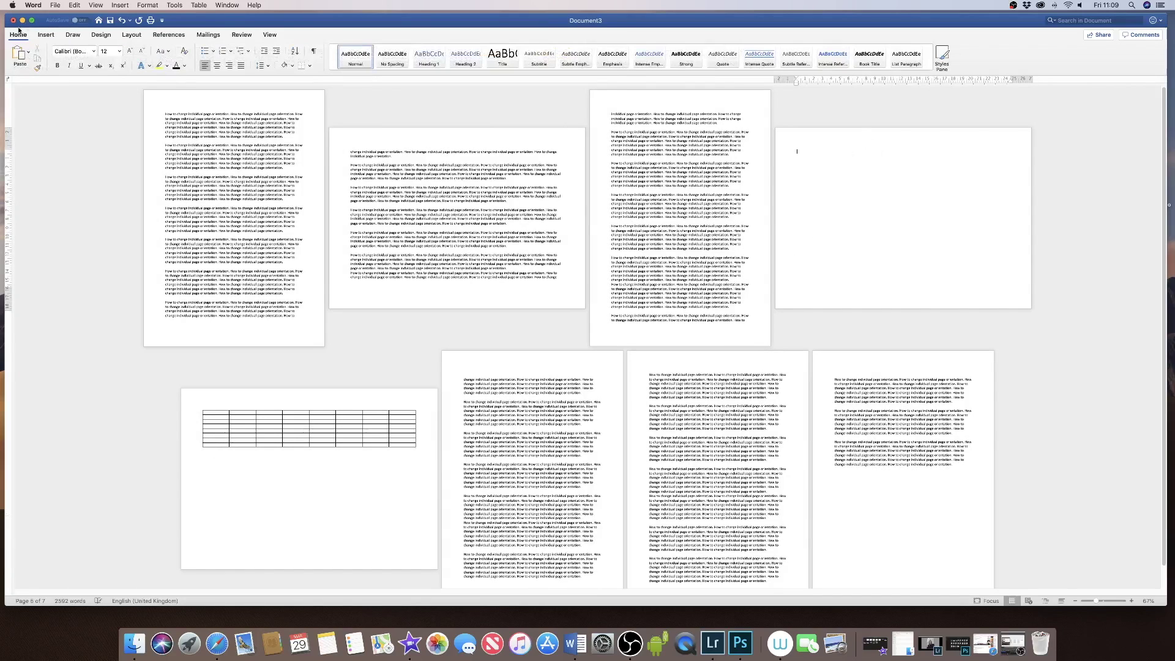
pyautogui.click(313, 51)
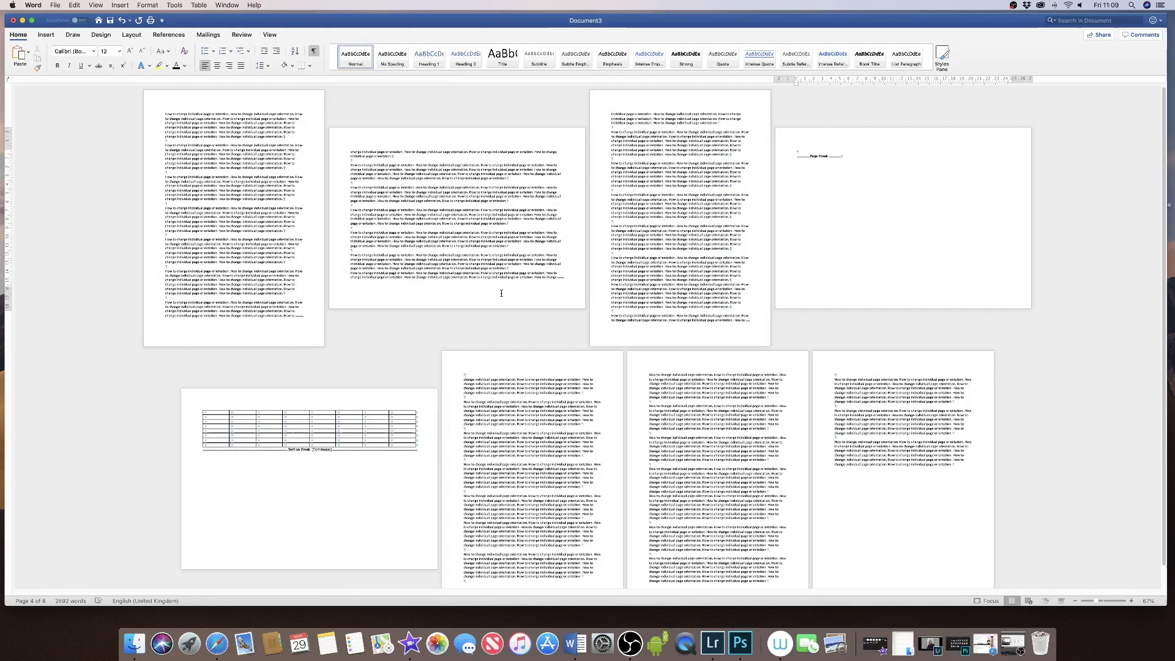
# Delete the page break before the table so it tops its landscape page, then hide formatting marks.
pyautogui.press('Delete')
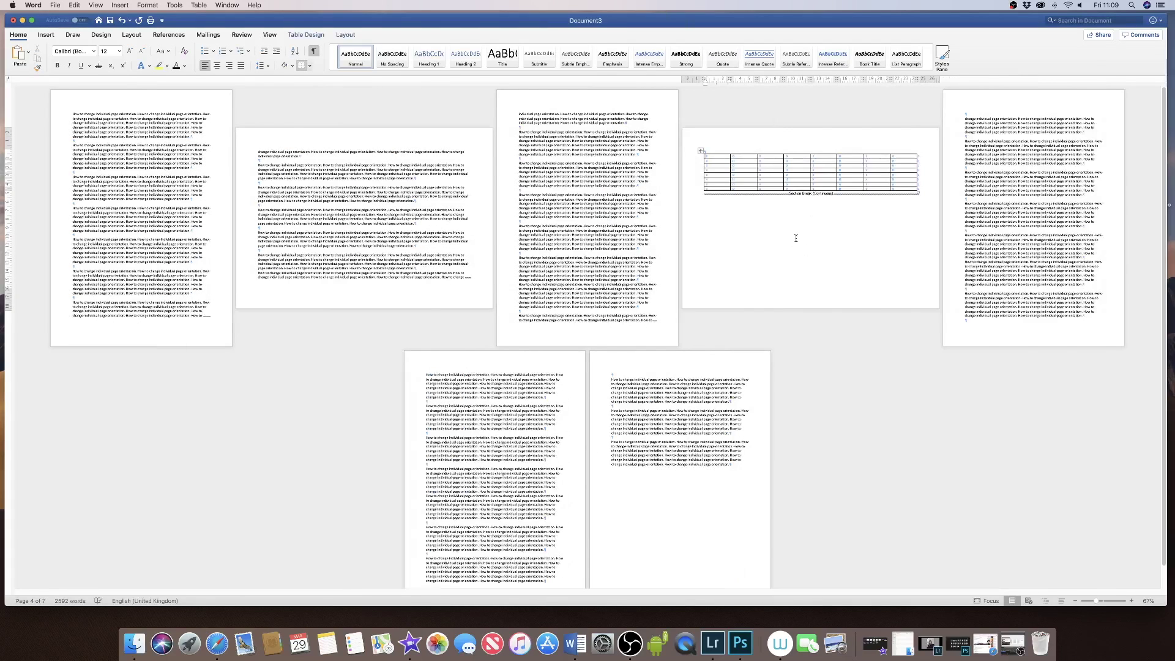
pyautogui.click(801, 241)
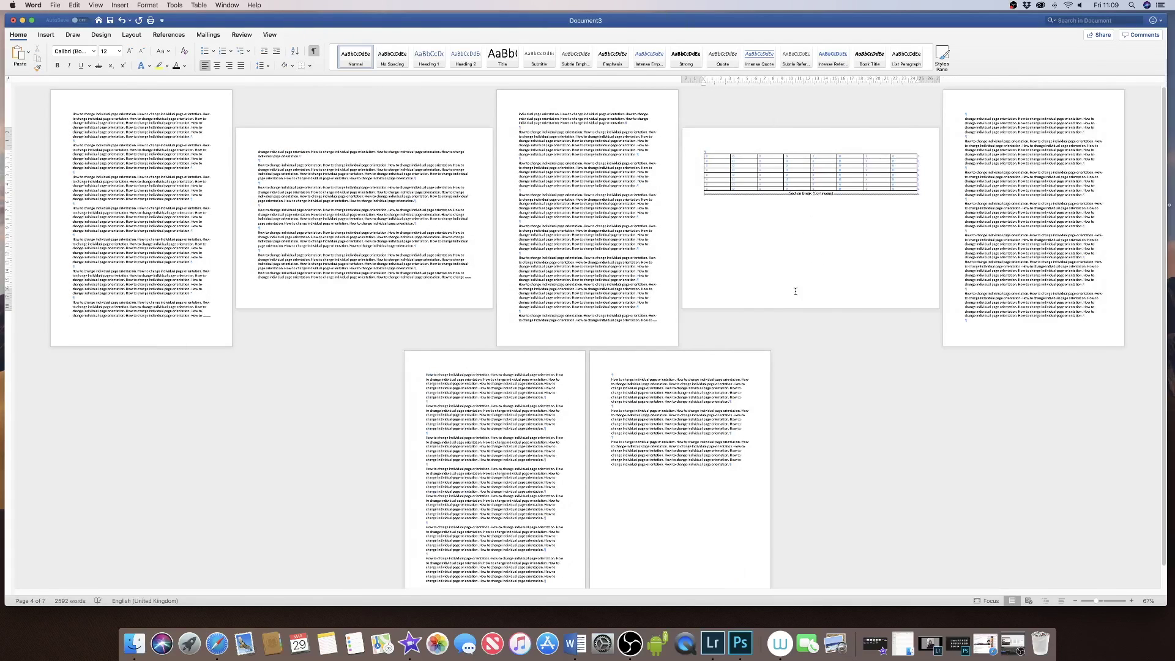
pyautogui.click(314, 53)
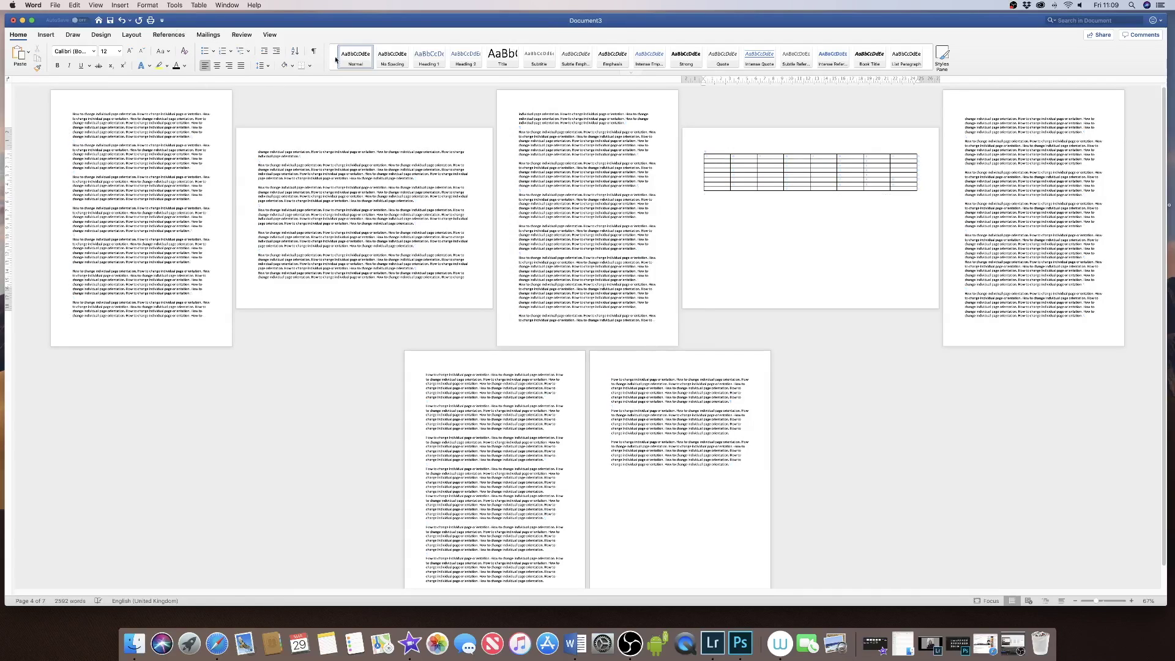